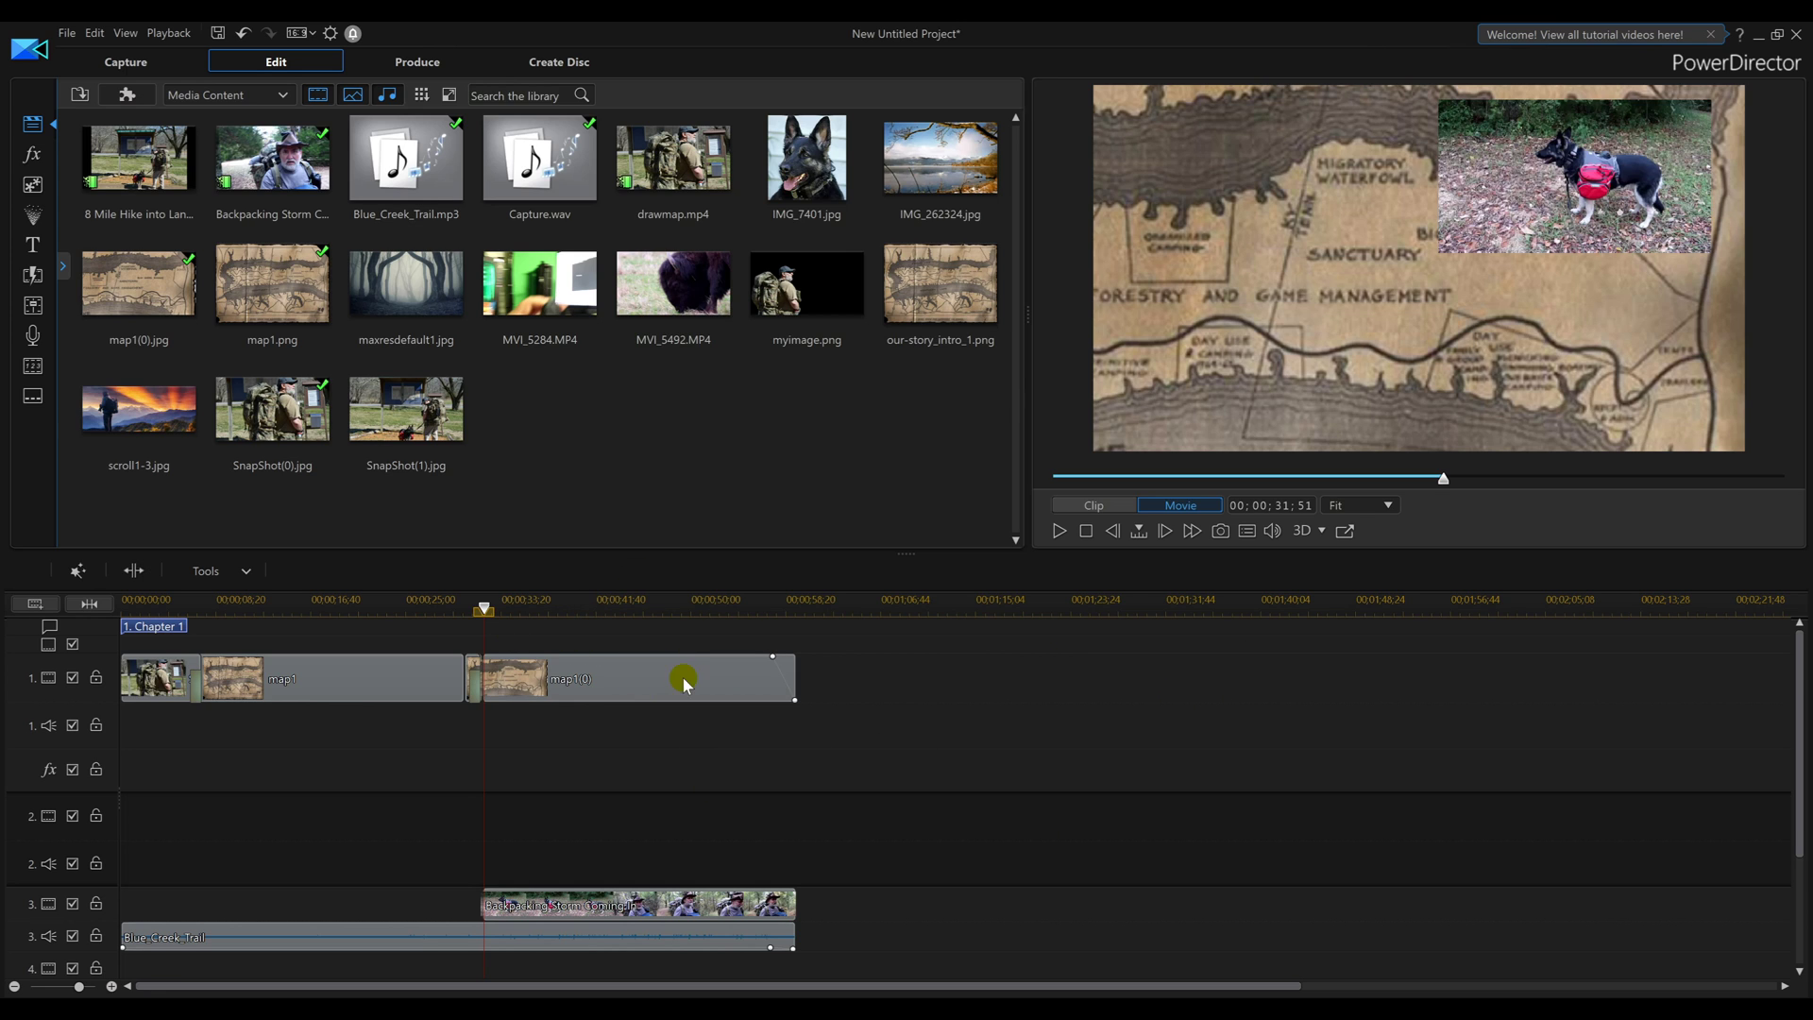
- Select the map1(0) clip, open the Custom PiP Objects library, and start a new paint animation
left_click(657, 672)
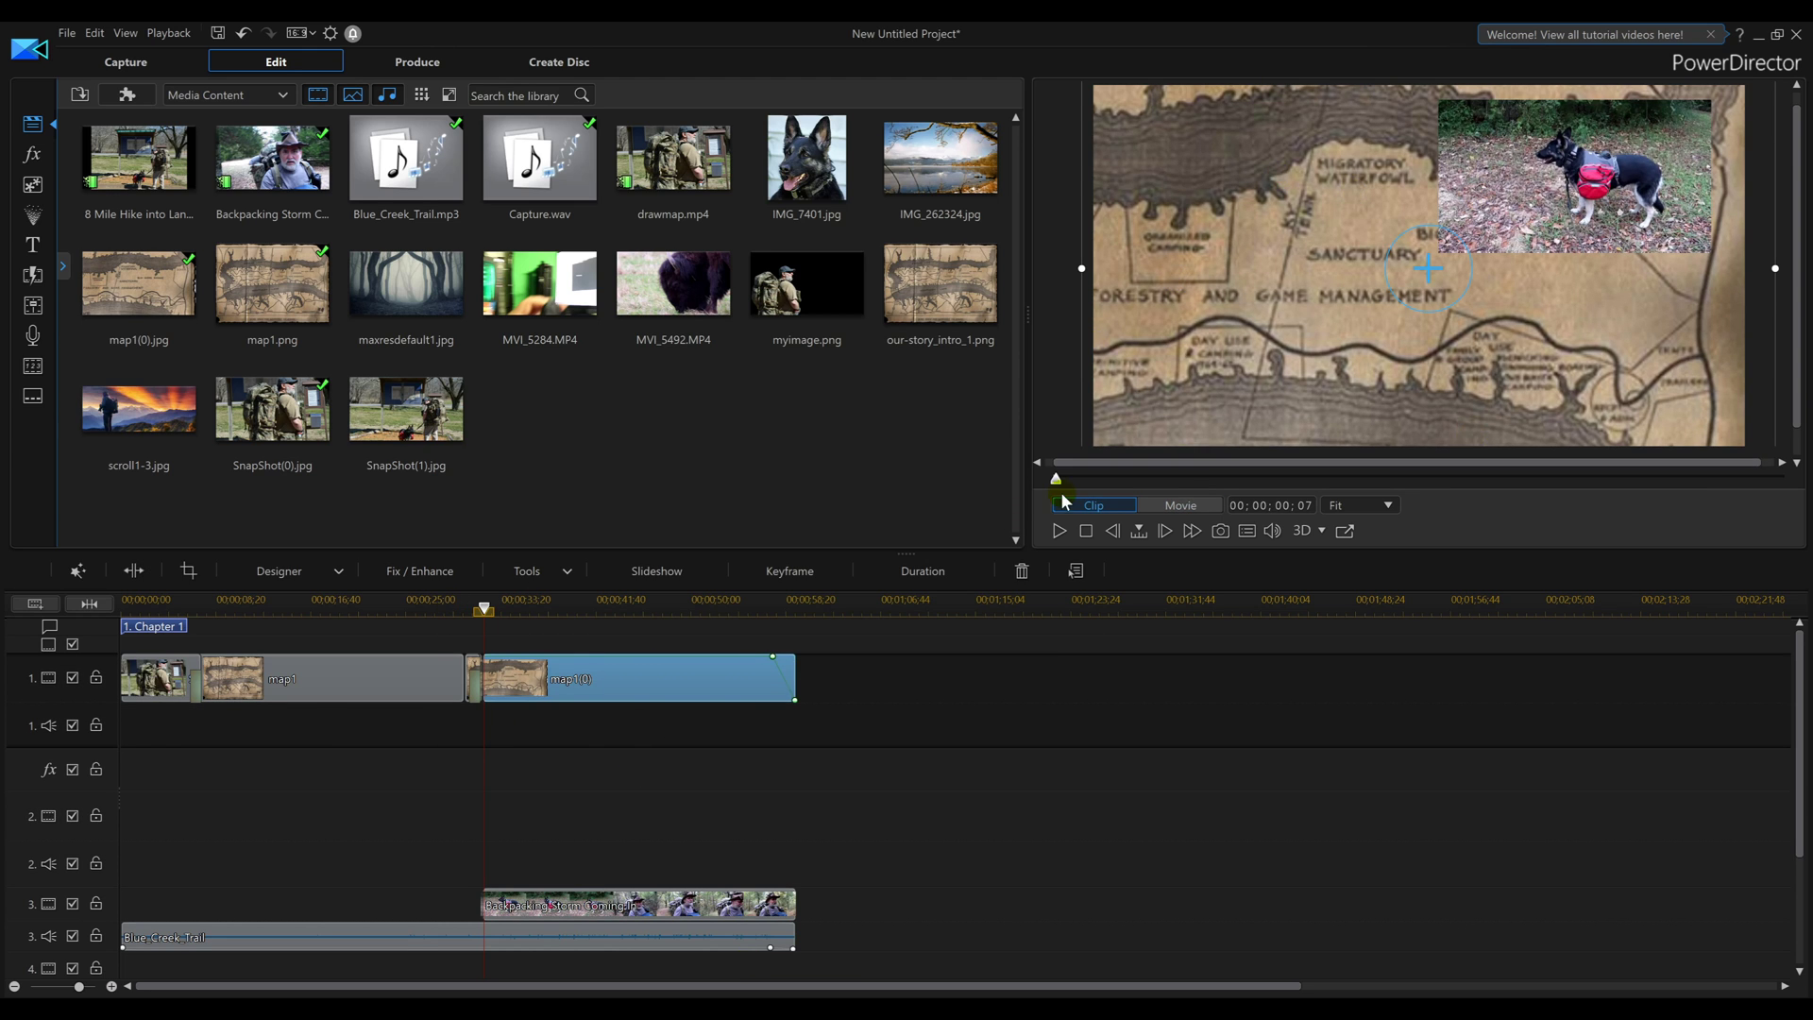
left_click(39, 161)
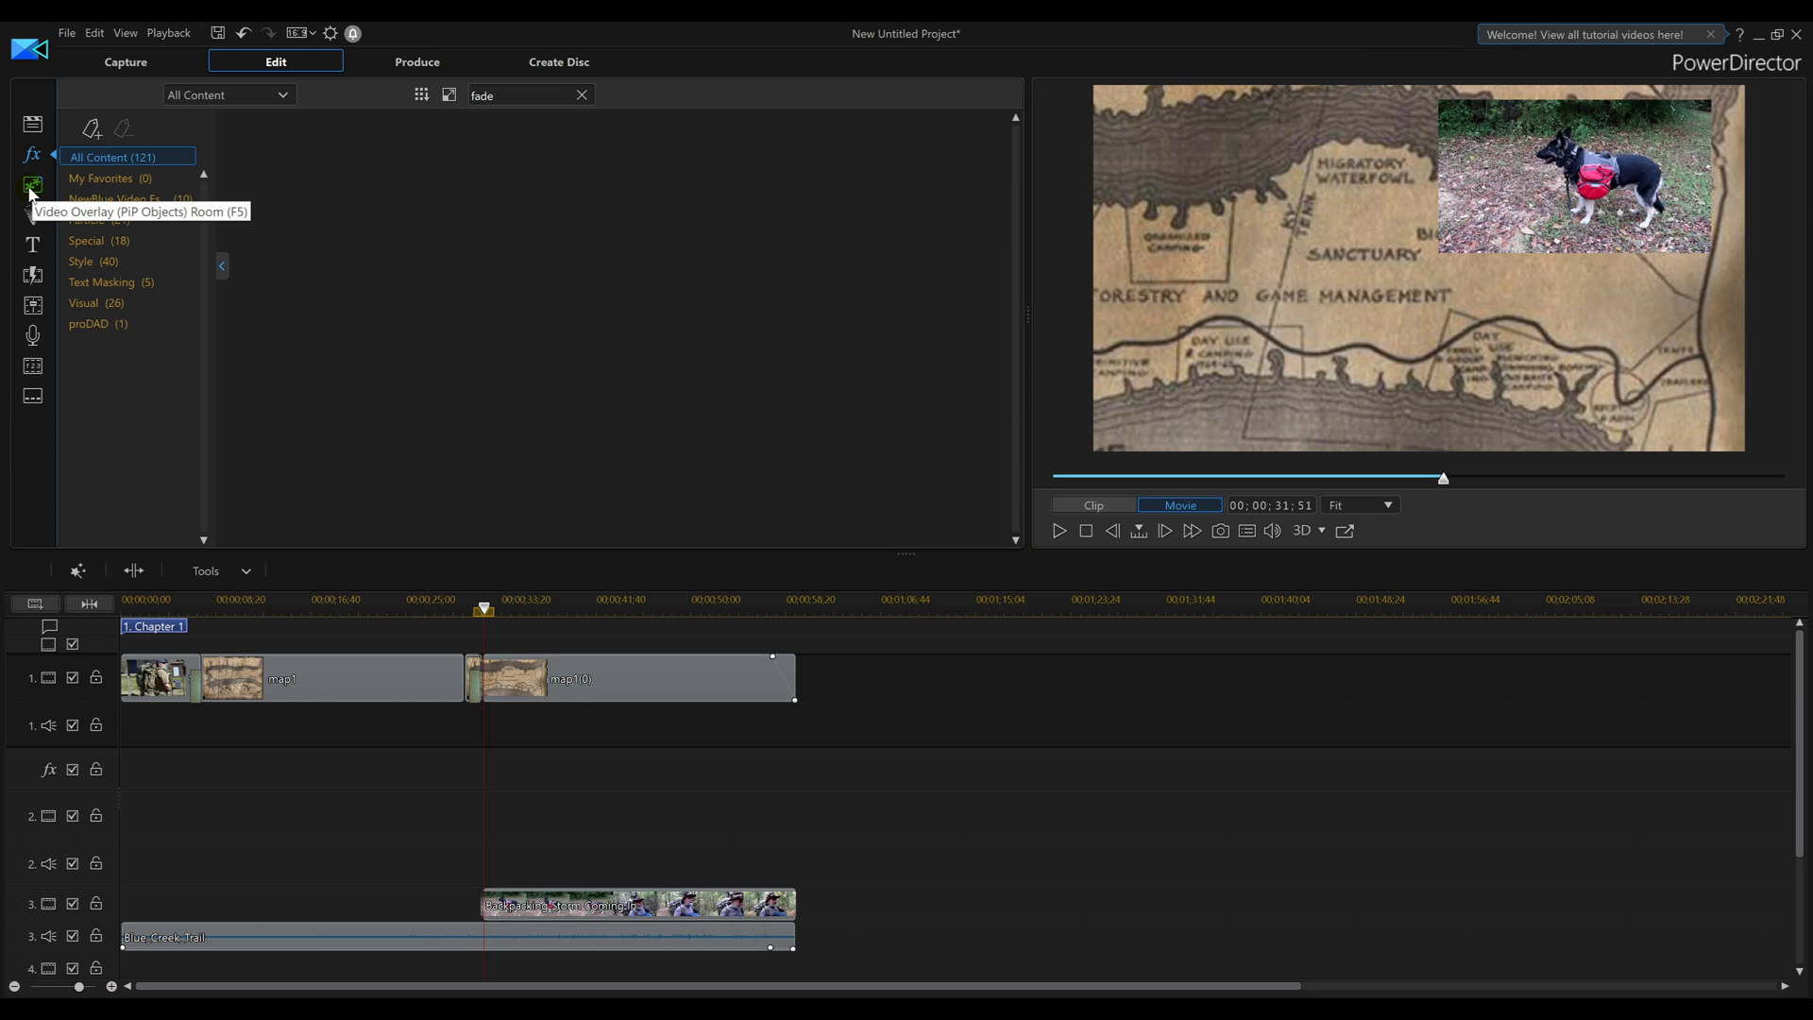
left_click(31, 185)
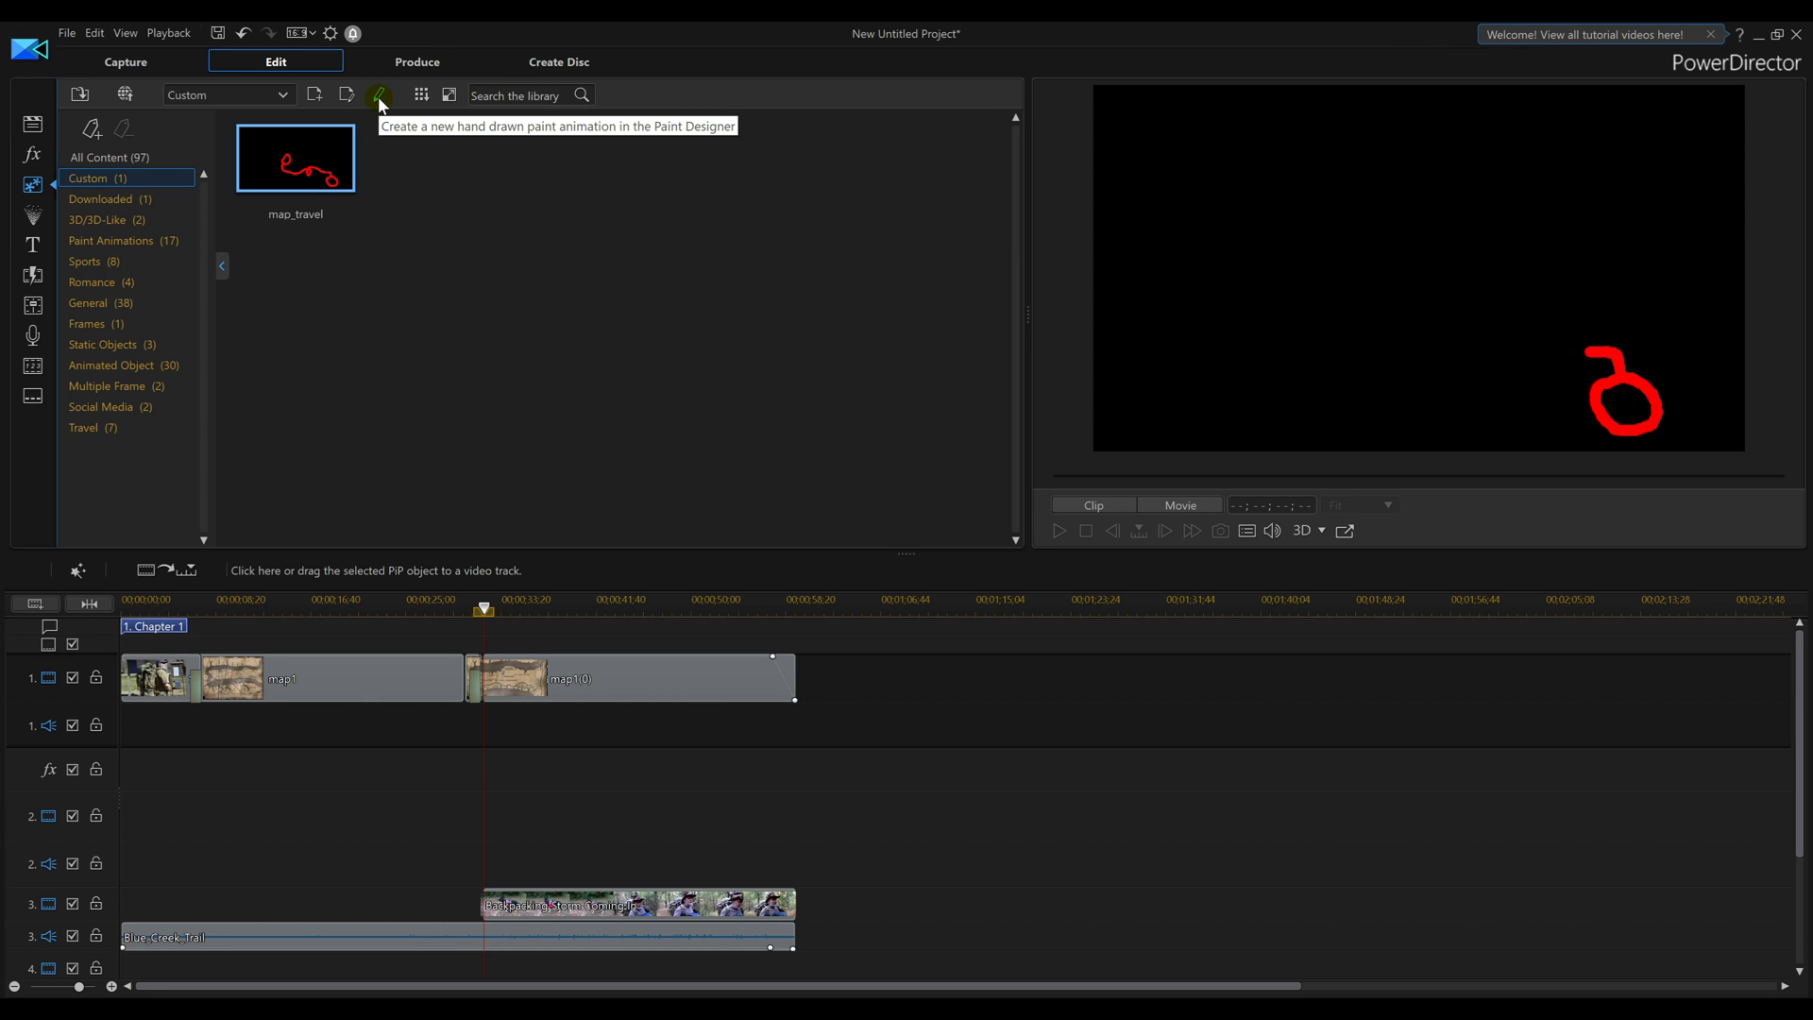
left_click(380, 100)
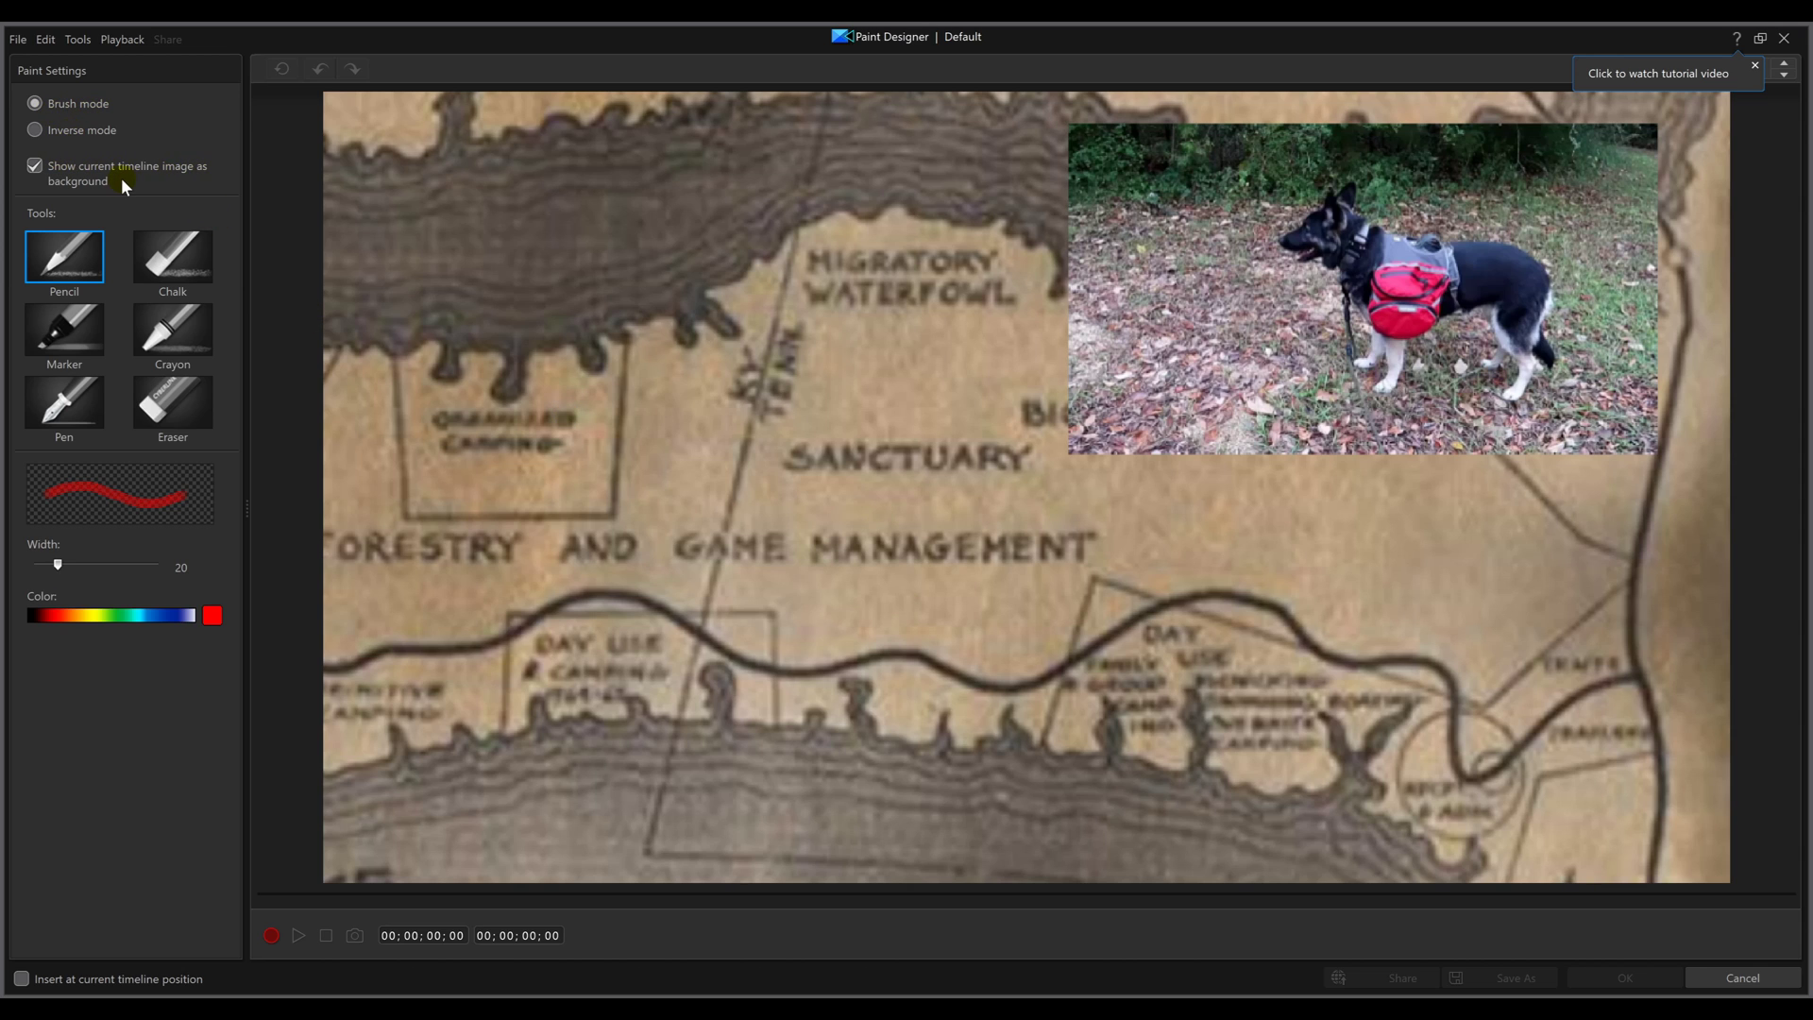
- Keep the map frame as background, choose a red Pen of width 13, and start recording
left_click(35, 168)
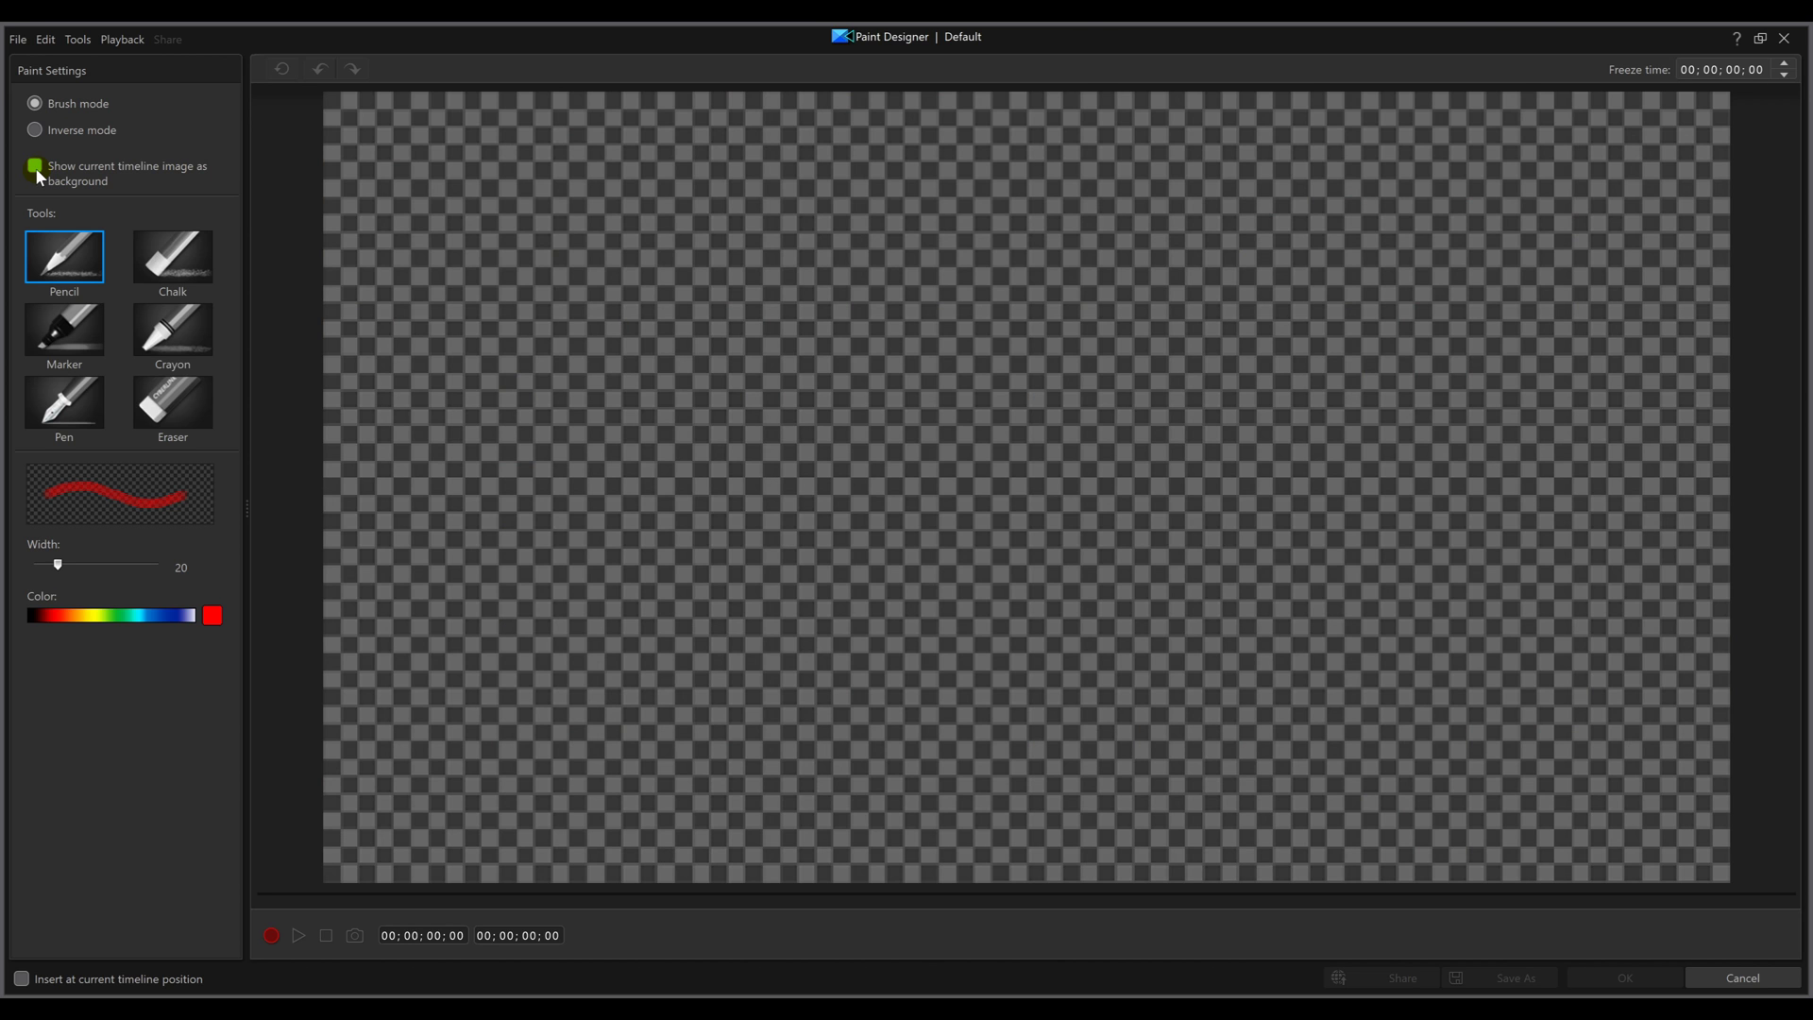
left_click(40, 169)
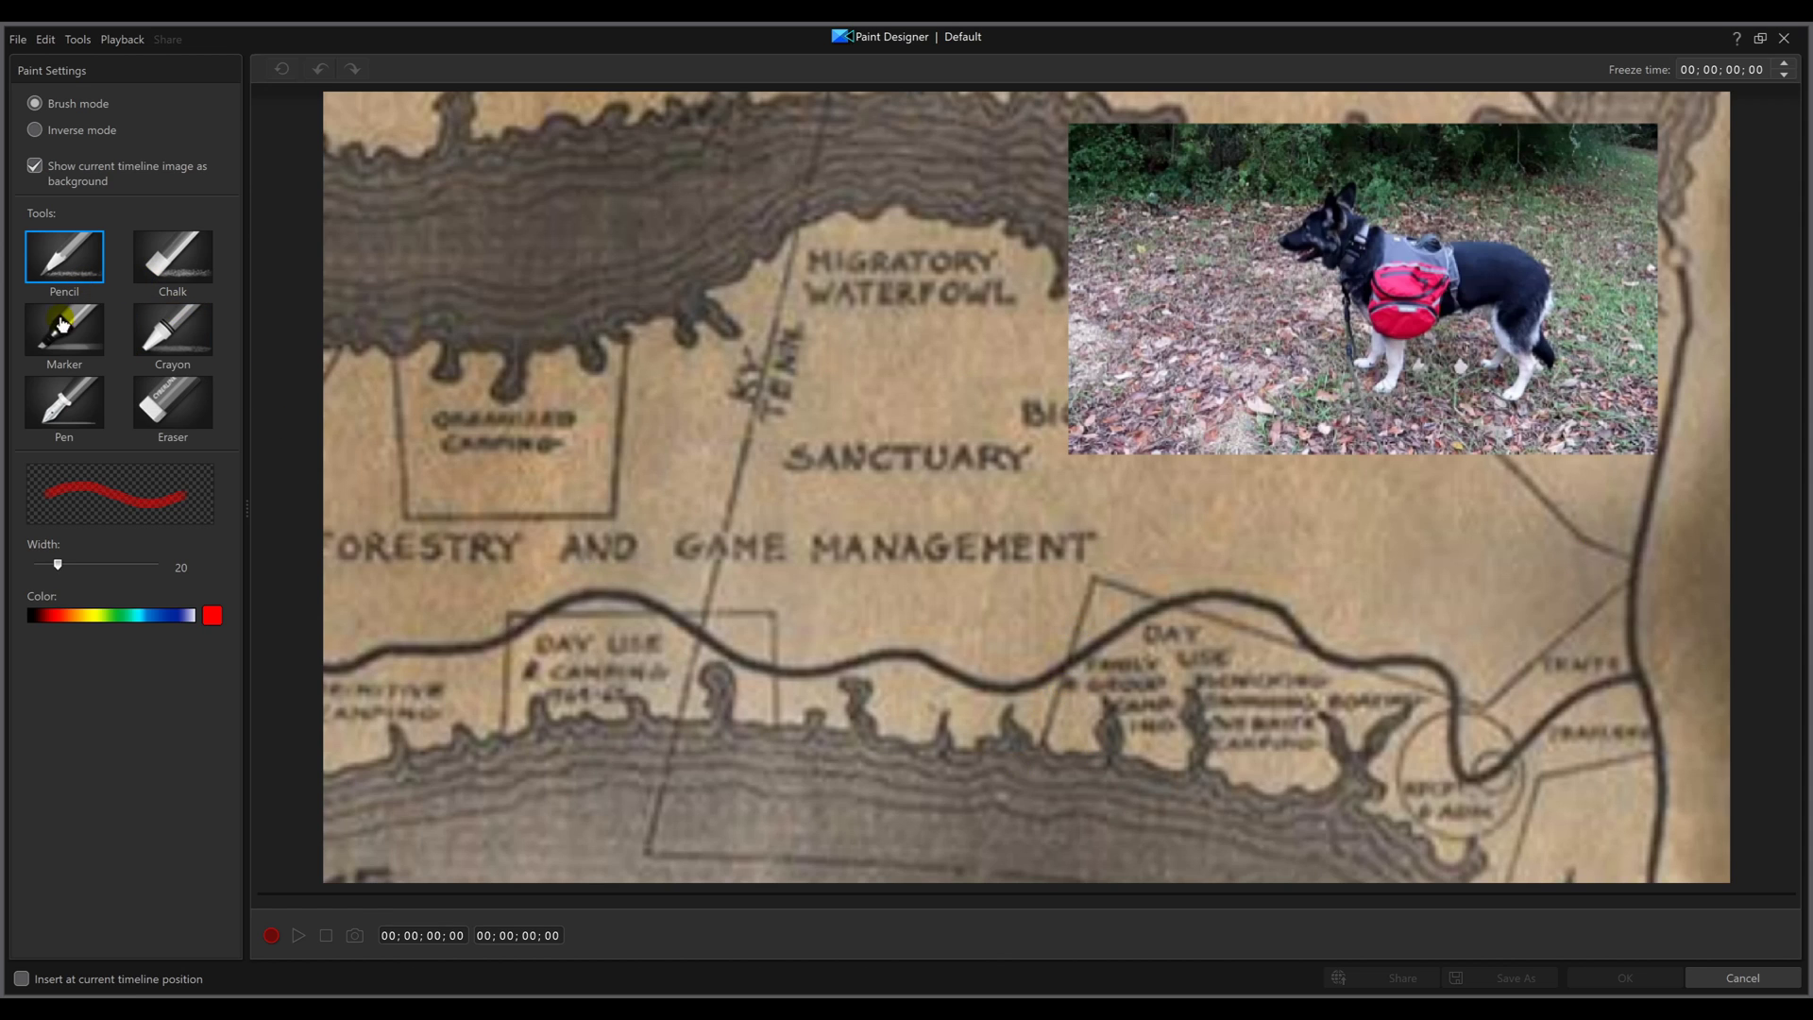
left_click(64, 404)
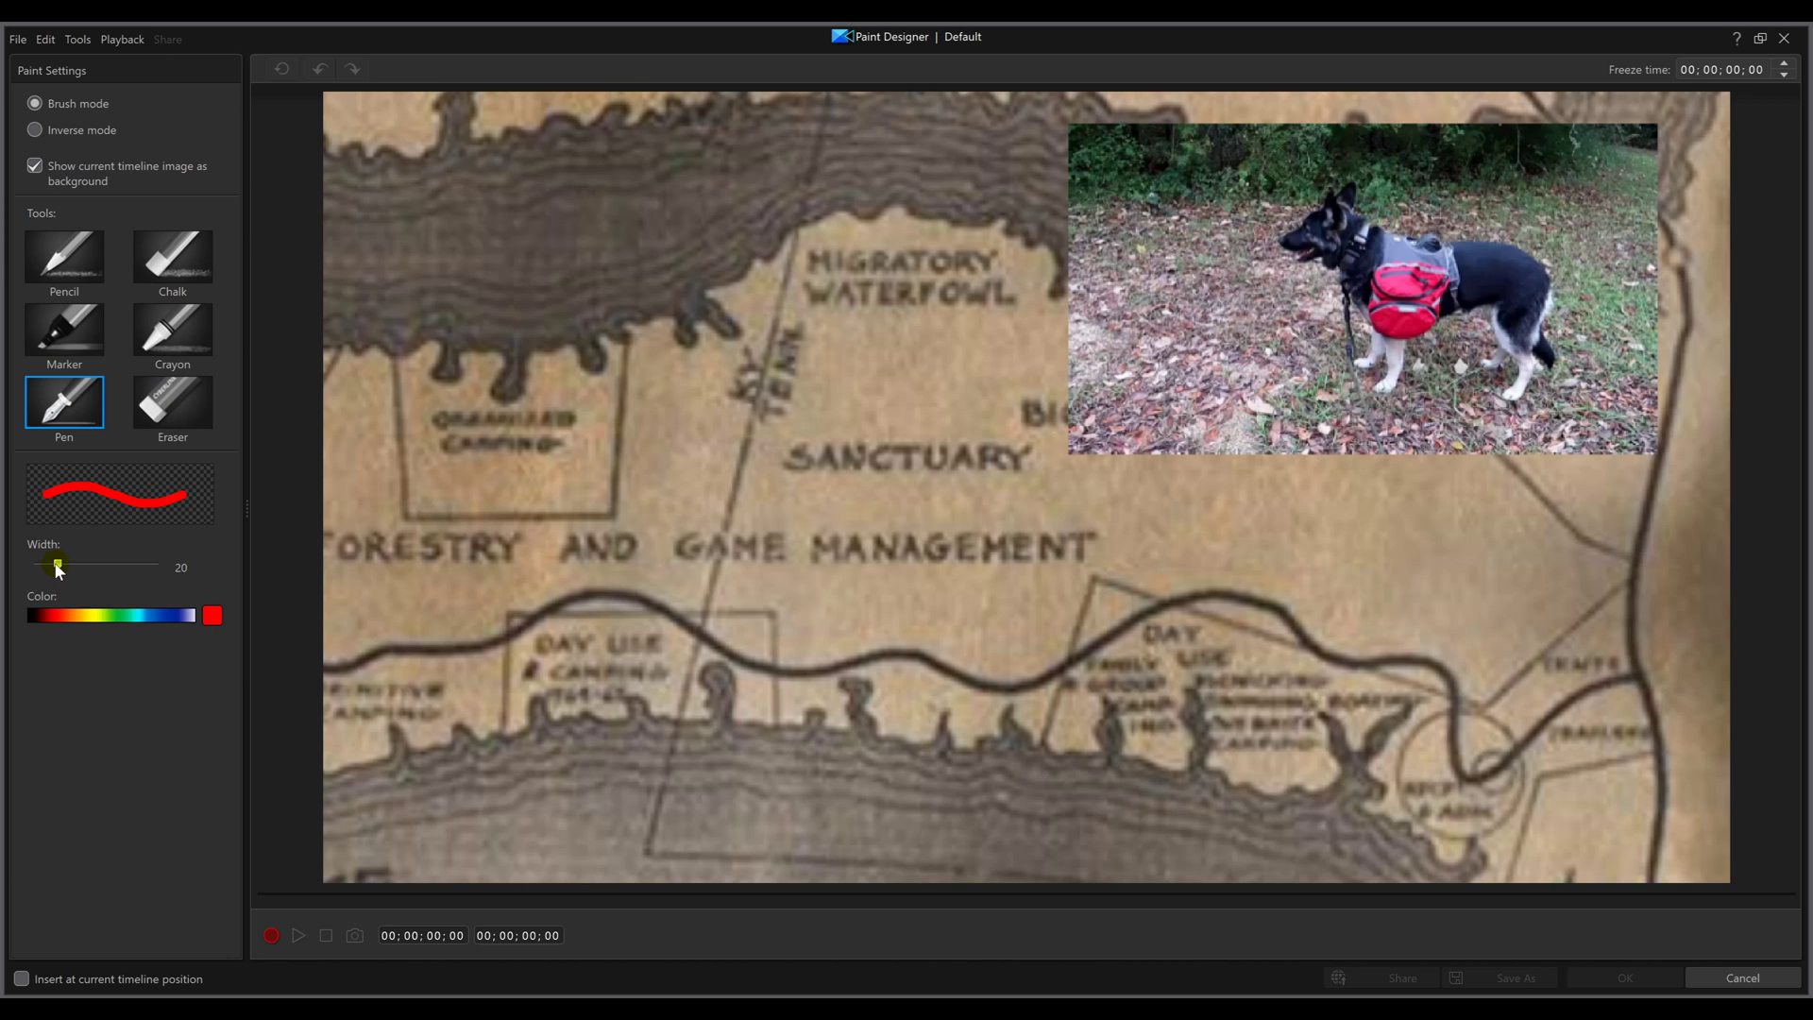
mouse_move(63, 562)
left_mouse_down()
mouse_move(98, 562)
mouse_move(46, 559)
left_mouse_up()
left_click(273, 936)
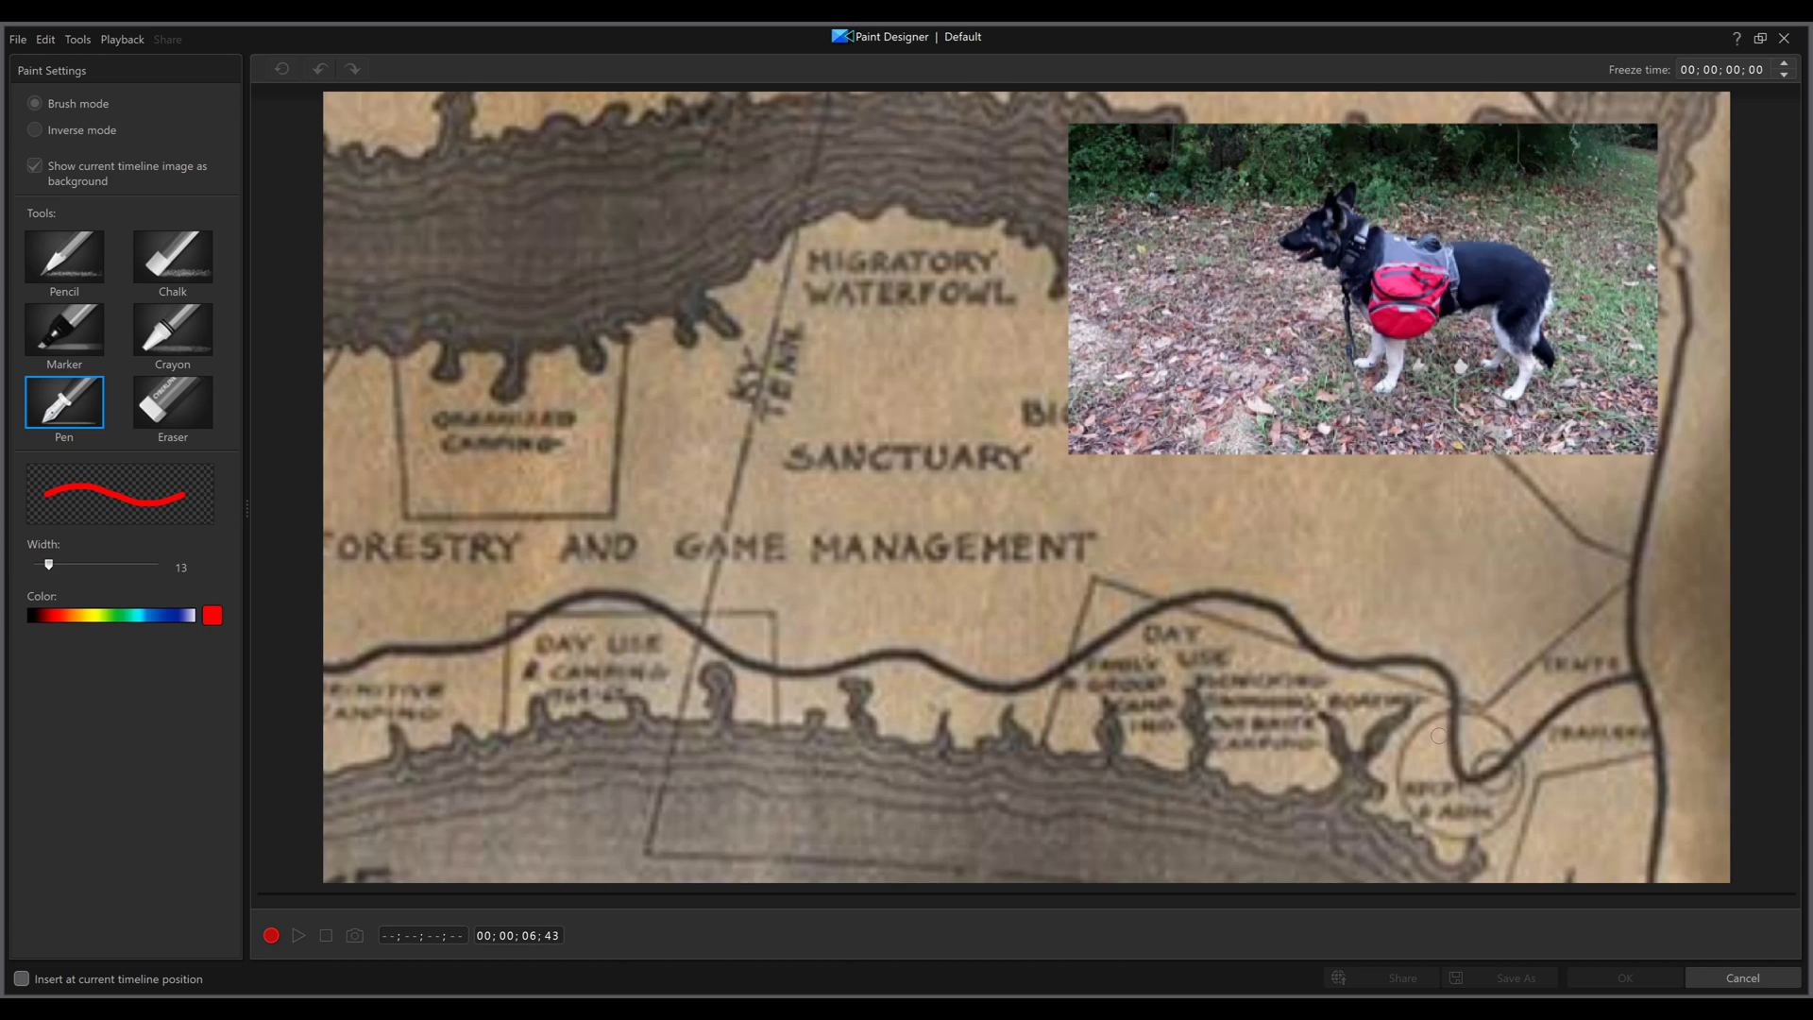
- Trace the red route from the loop near AND to the right-hand circle, then stop recording
mouse_move(1441, 712)
left_mouse_down()
mouse_move(1399, 791)
mouse_move(1496, 817)
mouse_move(1548, 779)
mouse_move(1547, 743)
mouse_move(1512, 719)
mouse_move(1442, 711)
mouse_move(1440, 671)
mouse_move(1334, 665)
mouse_move(1278, 609)
mouse_move(1227, 600)
mouse_move(1173, 599)
mouse_move(1007, 683)
mouse_move(898, 661)
mouse_move(793, 671)
mouse_move(618, 596)
mouse_move(533, 615)
mouse_move(520, 571)
mouse_move(581, 493)
mouse_move(606, 573)
mouse_move(551, 615)
left_mouse_up()
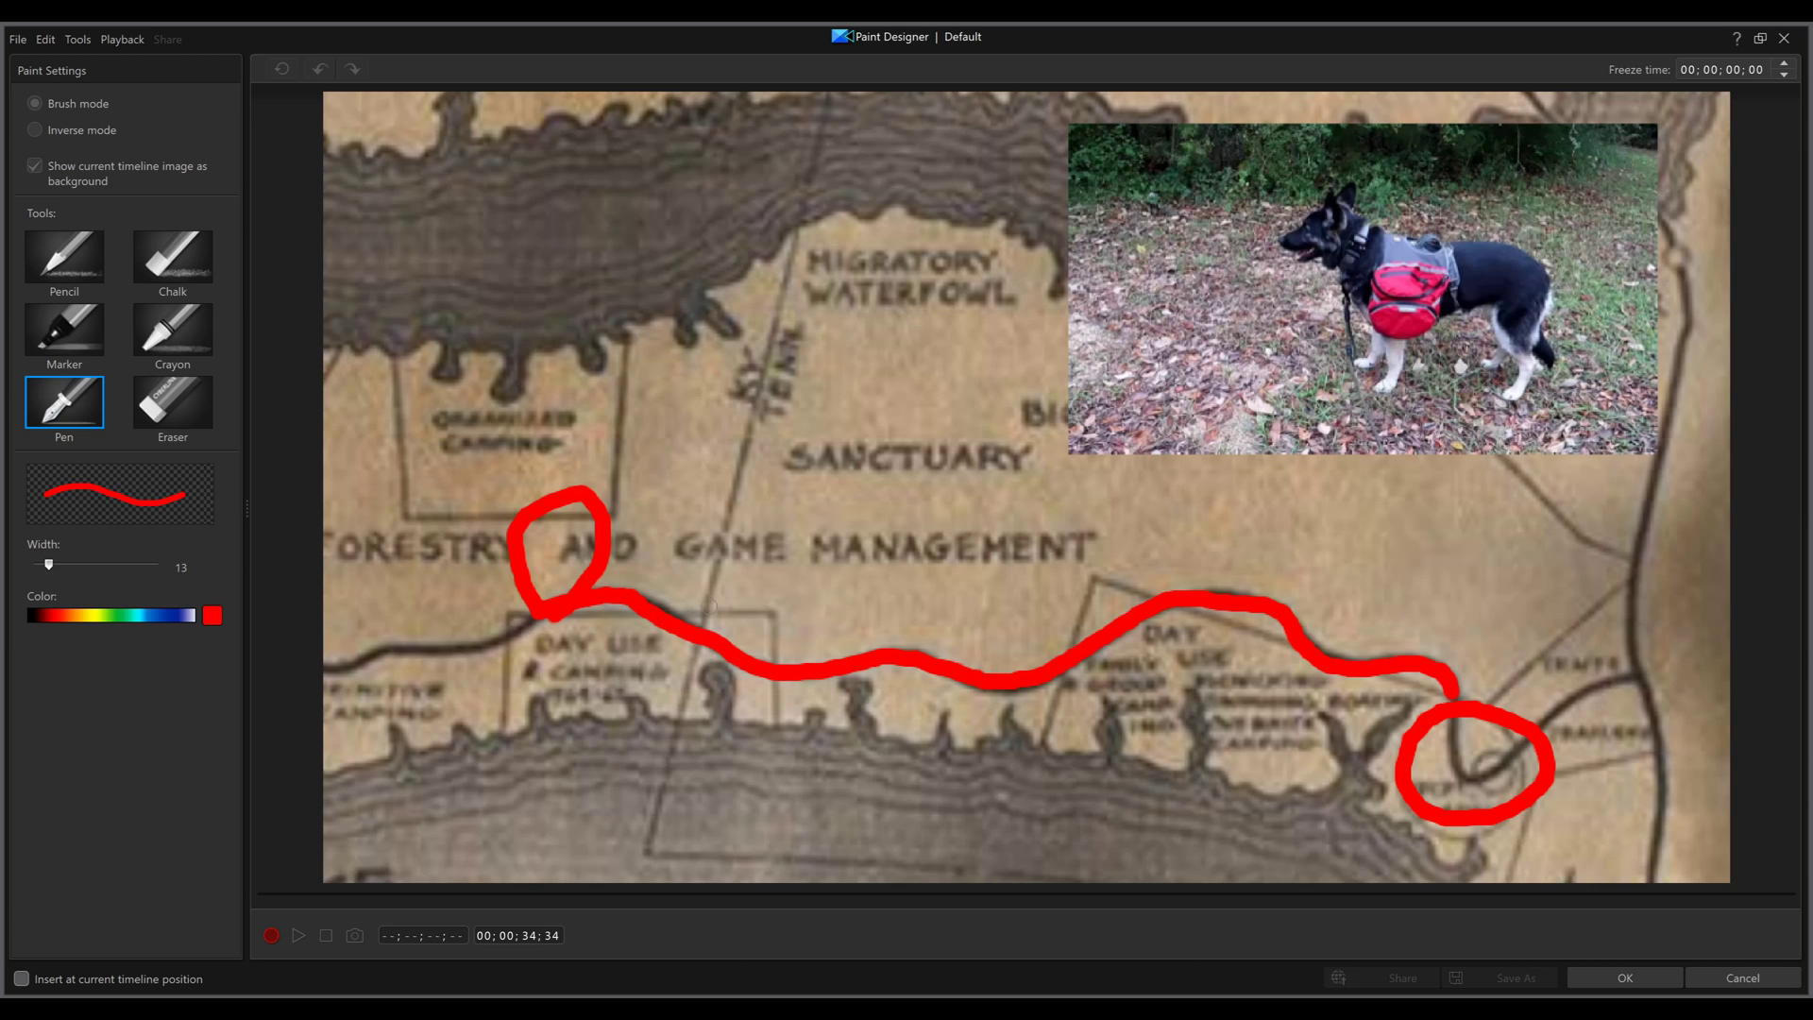
left_click(271, 934)
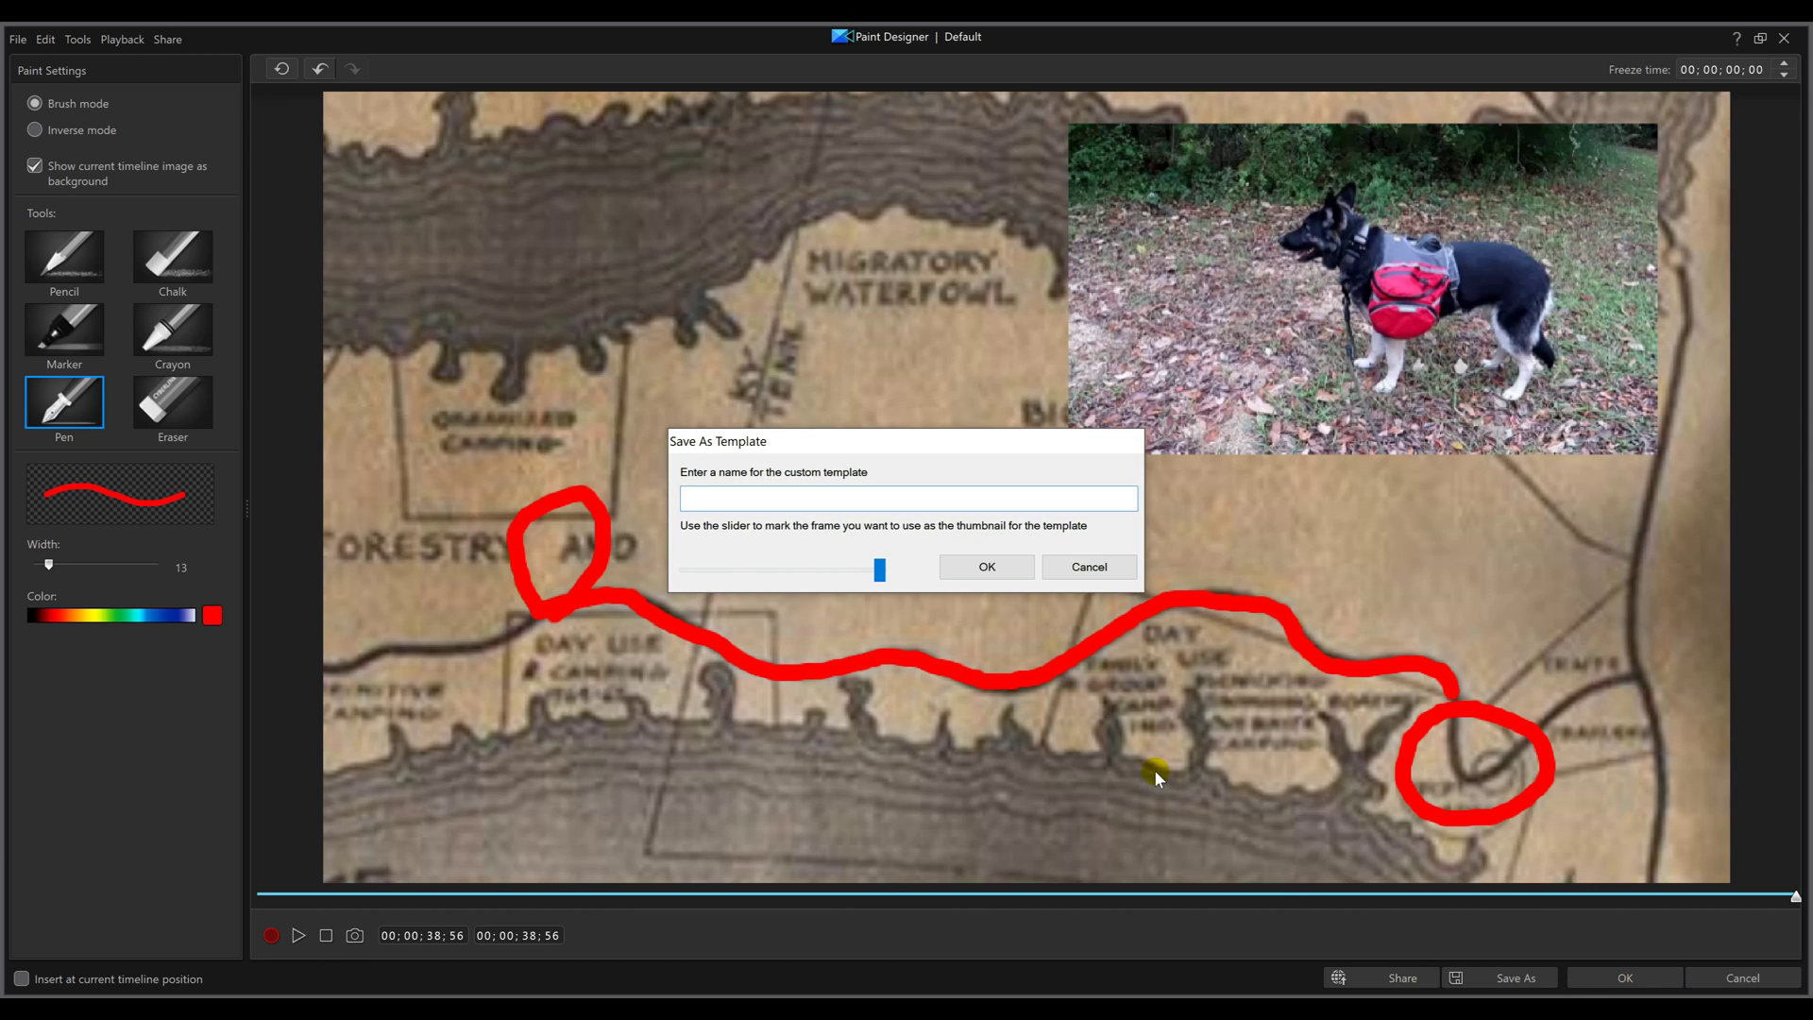
type("ne")
type("wmap")
- Save the drawing as the 'newmap' template and drag it toward the timeline
left_click(986, 566)
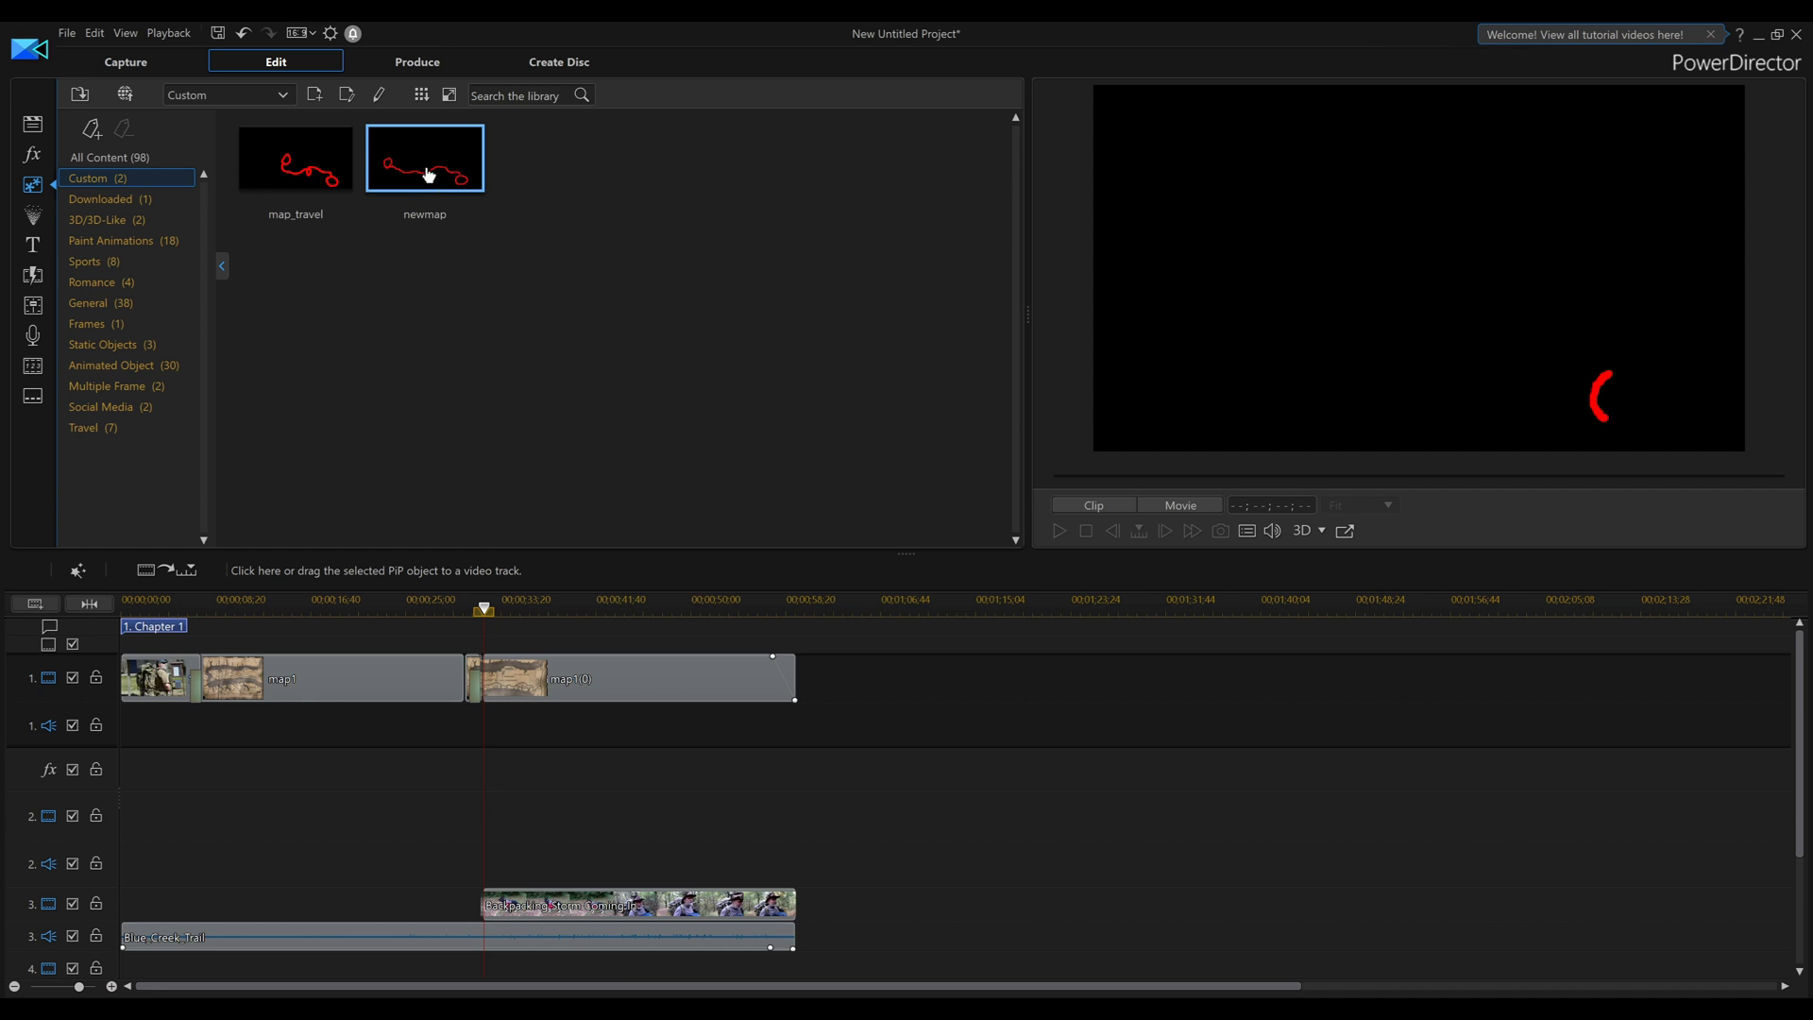
left_click_drag(428, 173, 487, 819)
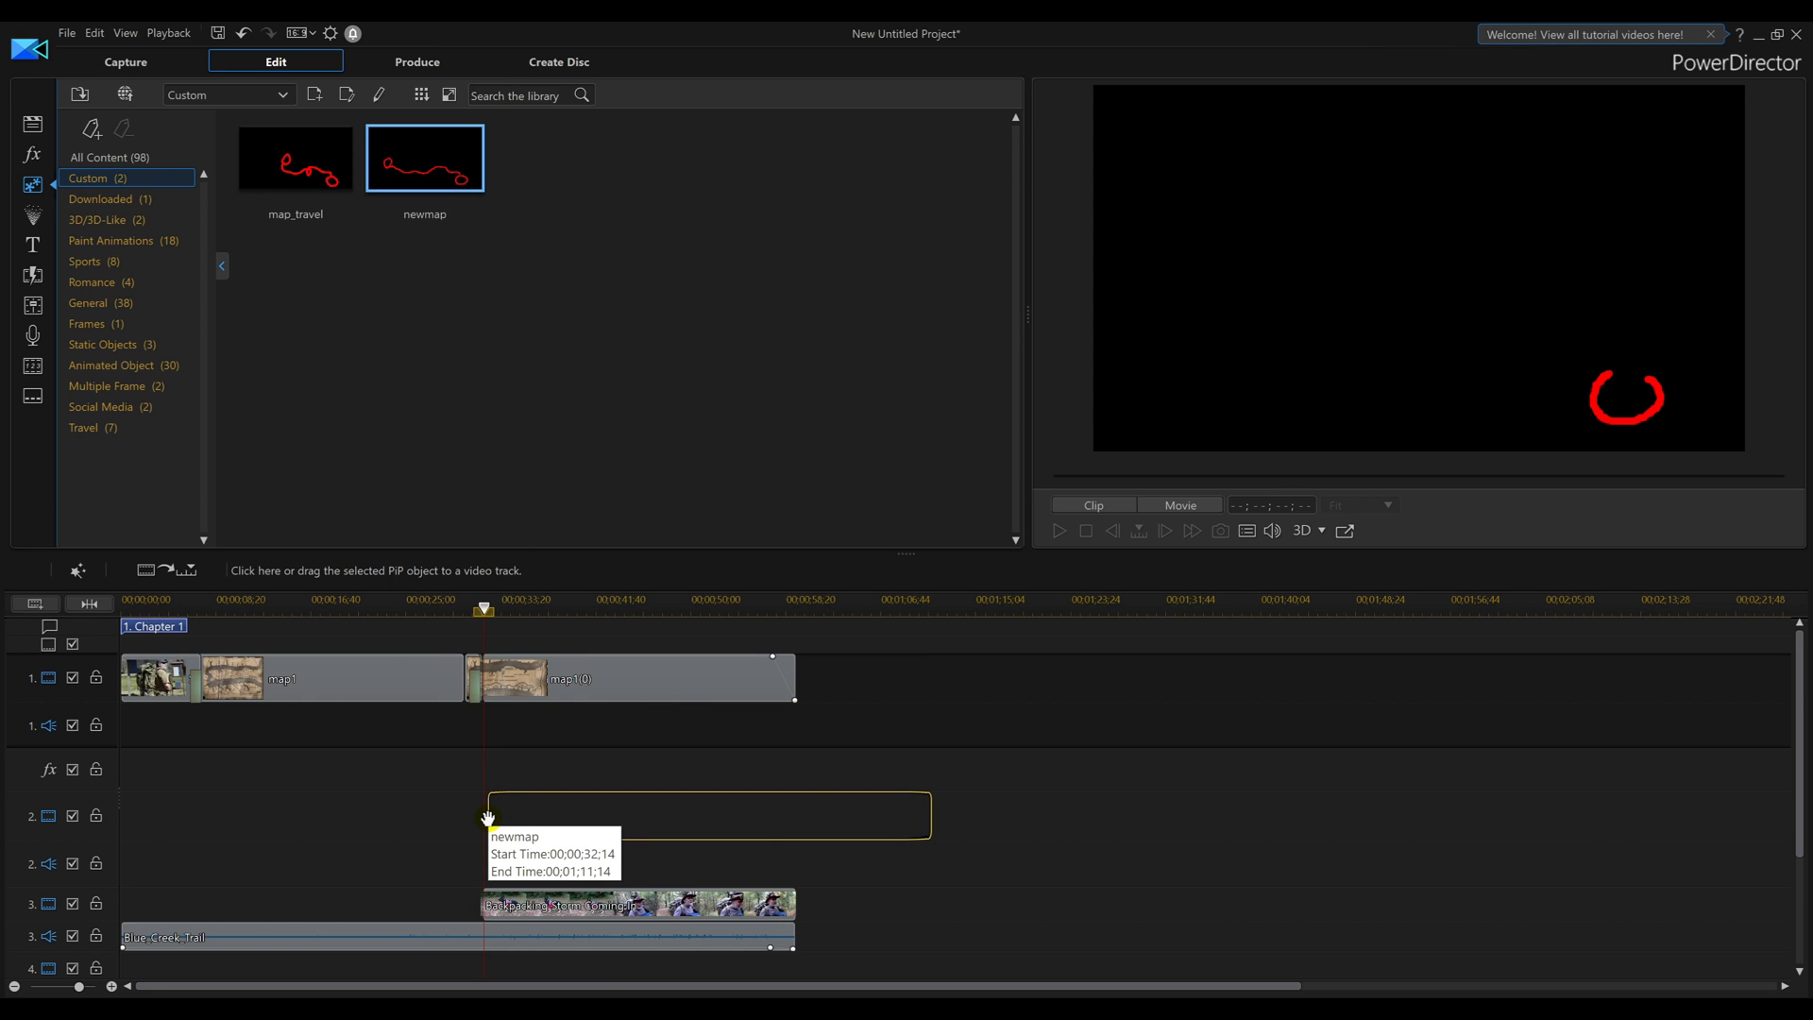
- Drop newmap on track 2 under the map clip, preview the overlay, and select the clip
left_click_drag(486, 819, 488, 819)
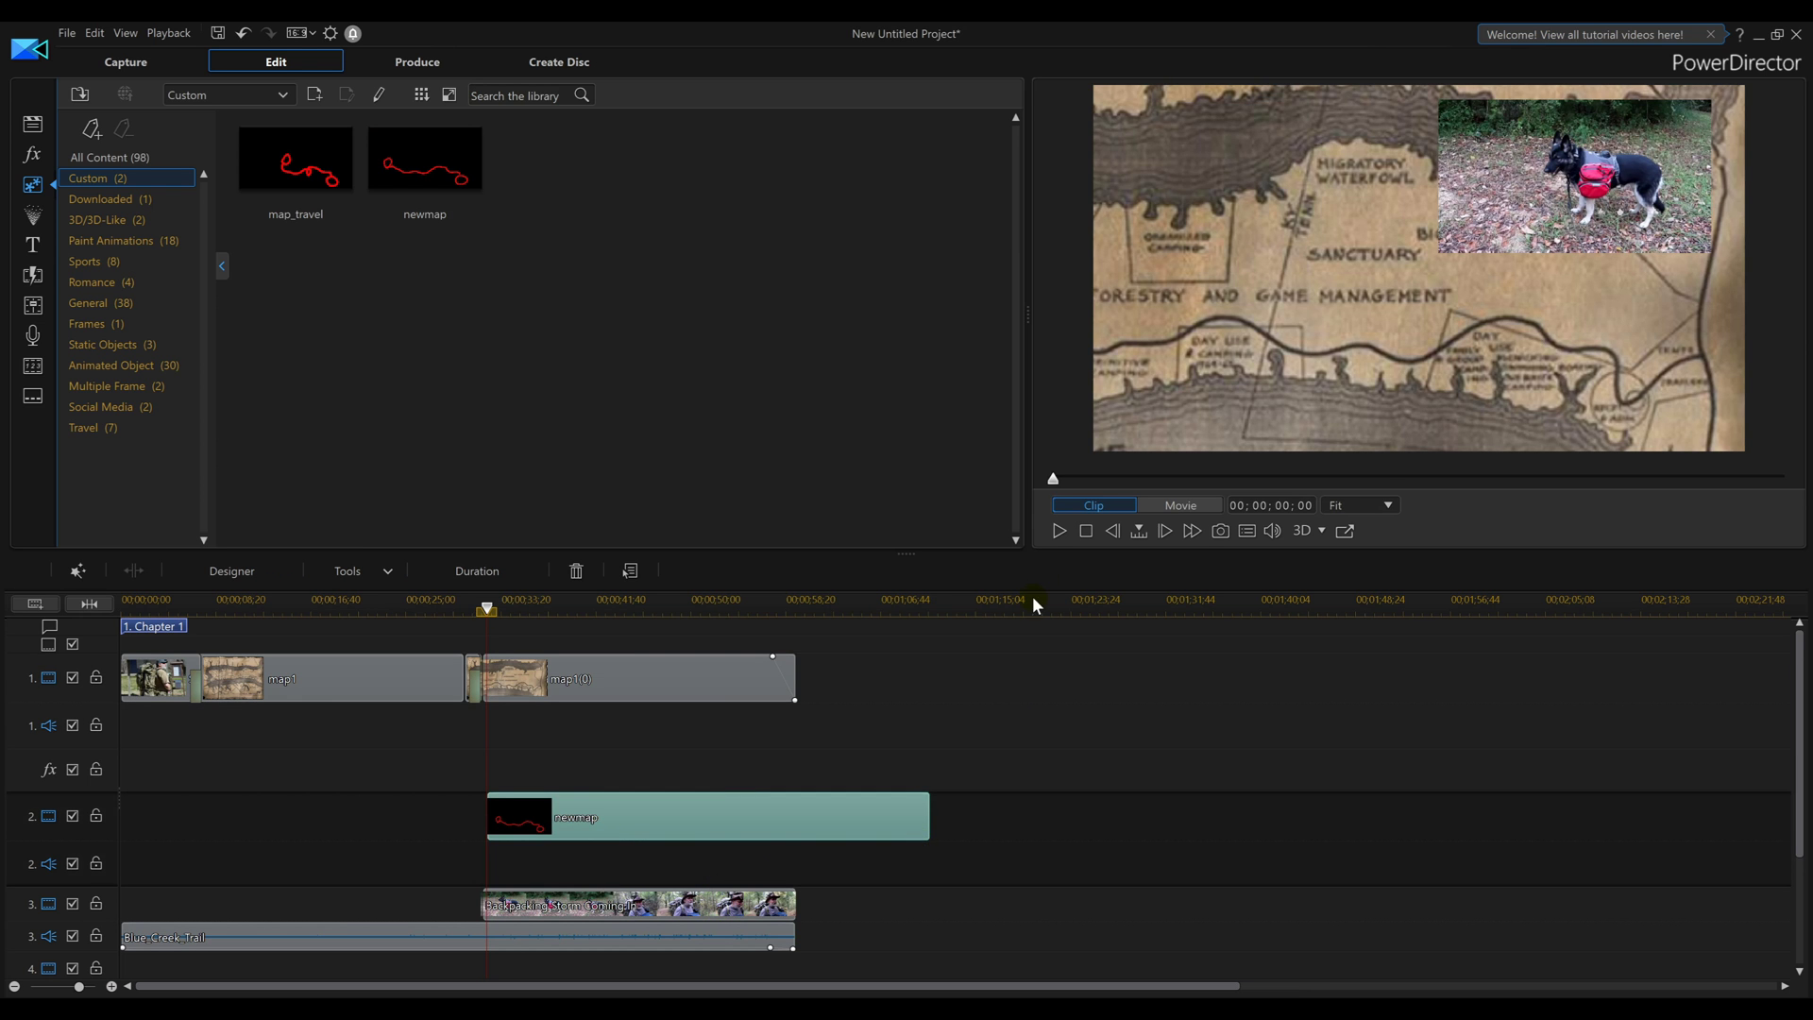
left_click(1055, 535)
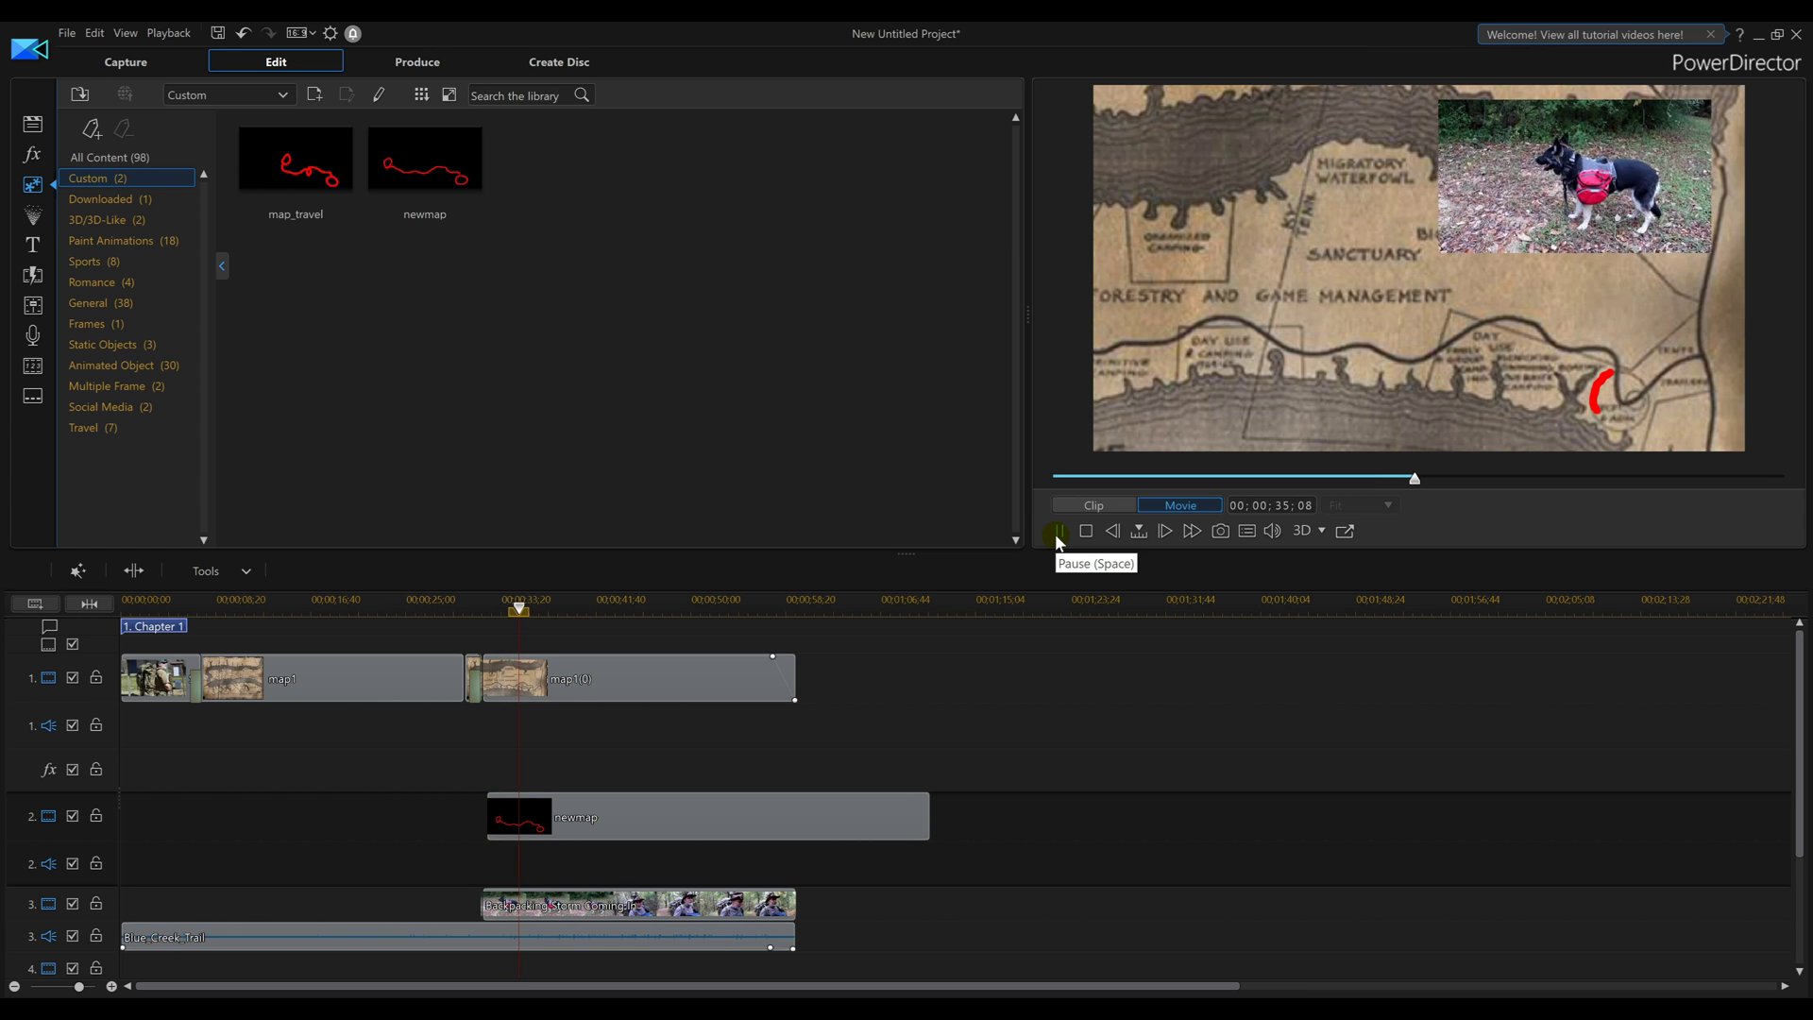
left_click(1057, 535)
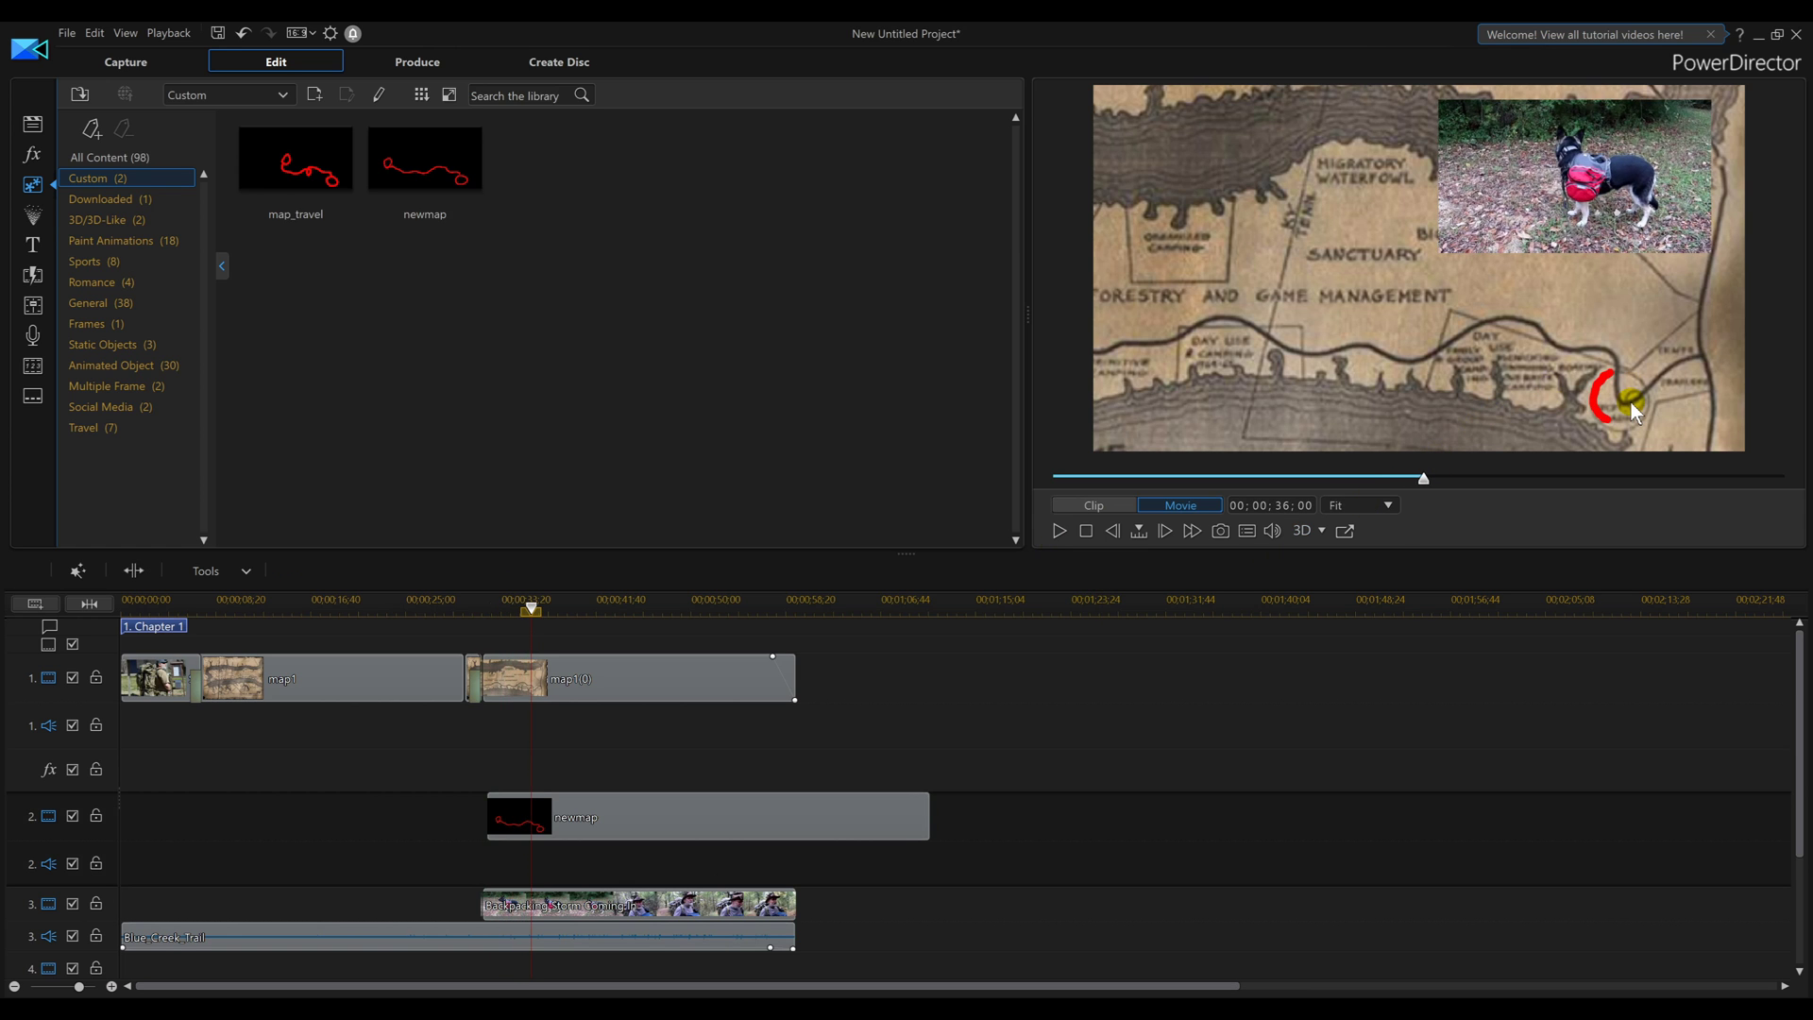
left_click(715, 829)
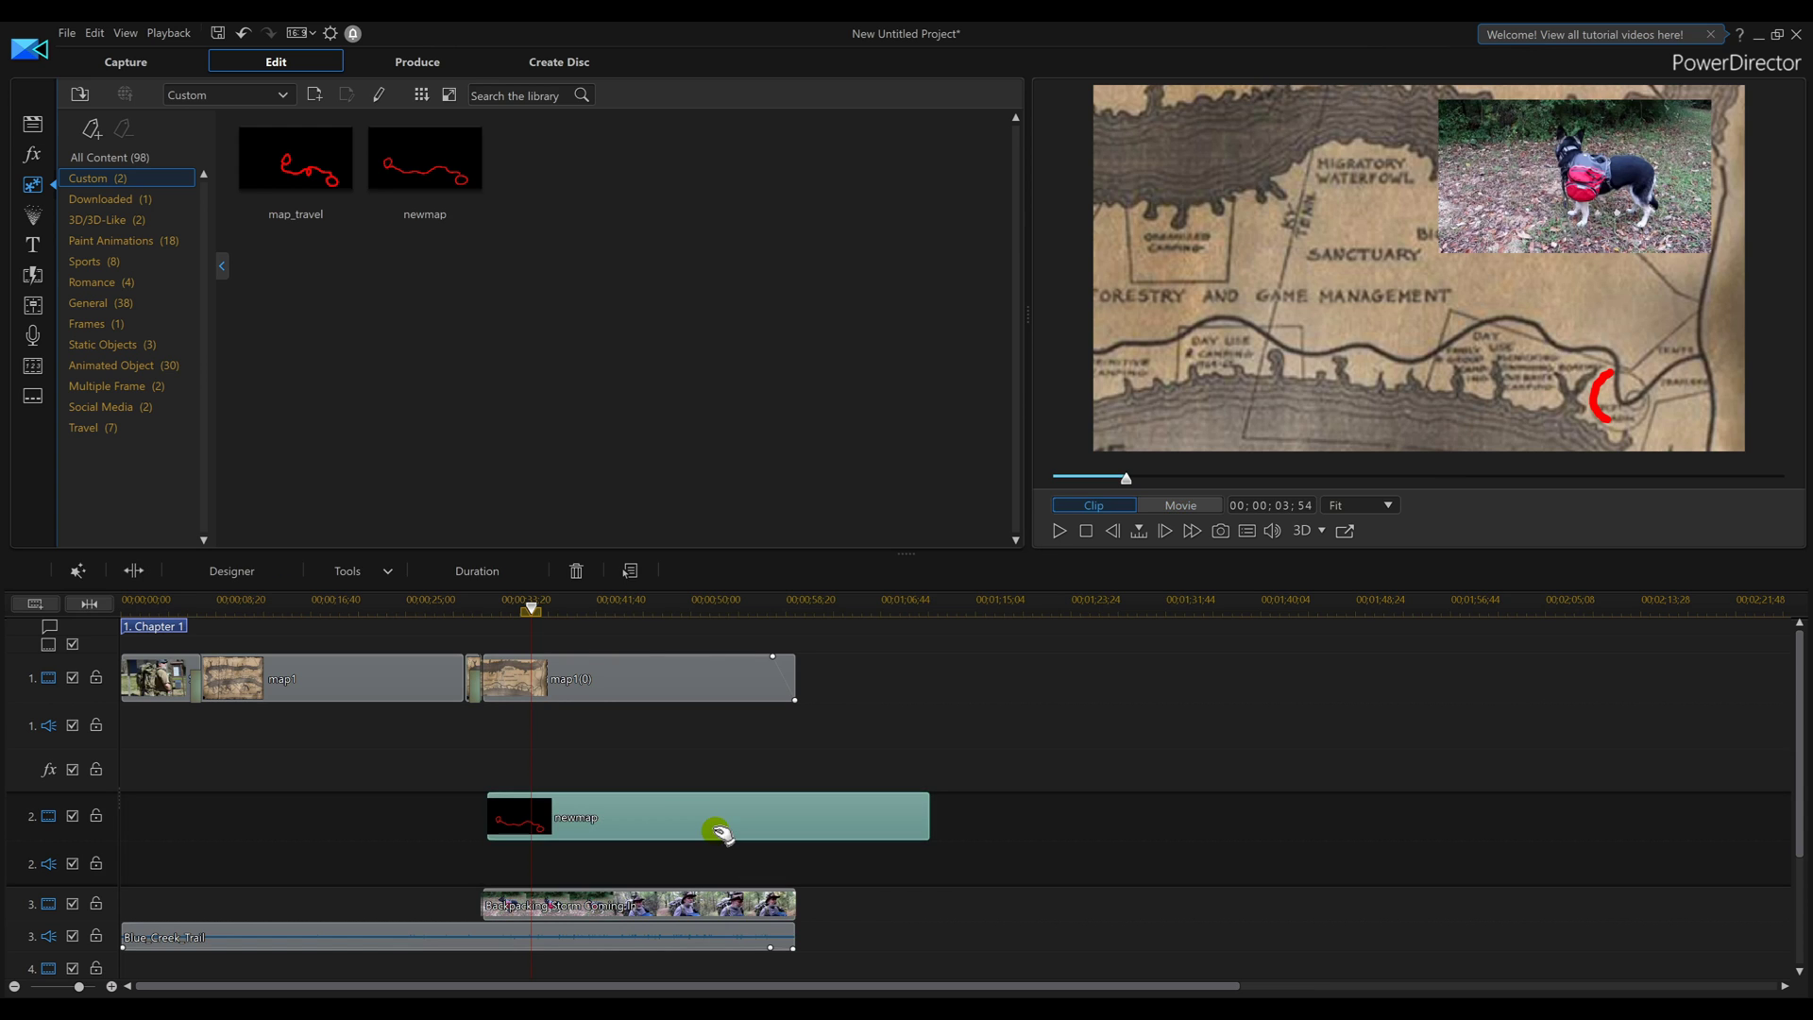
- Set newmap's duration to 20 seconds, then select the map clip on track 1
left_click(483, 571)
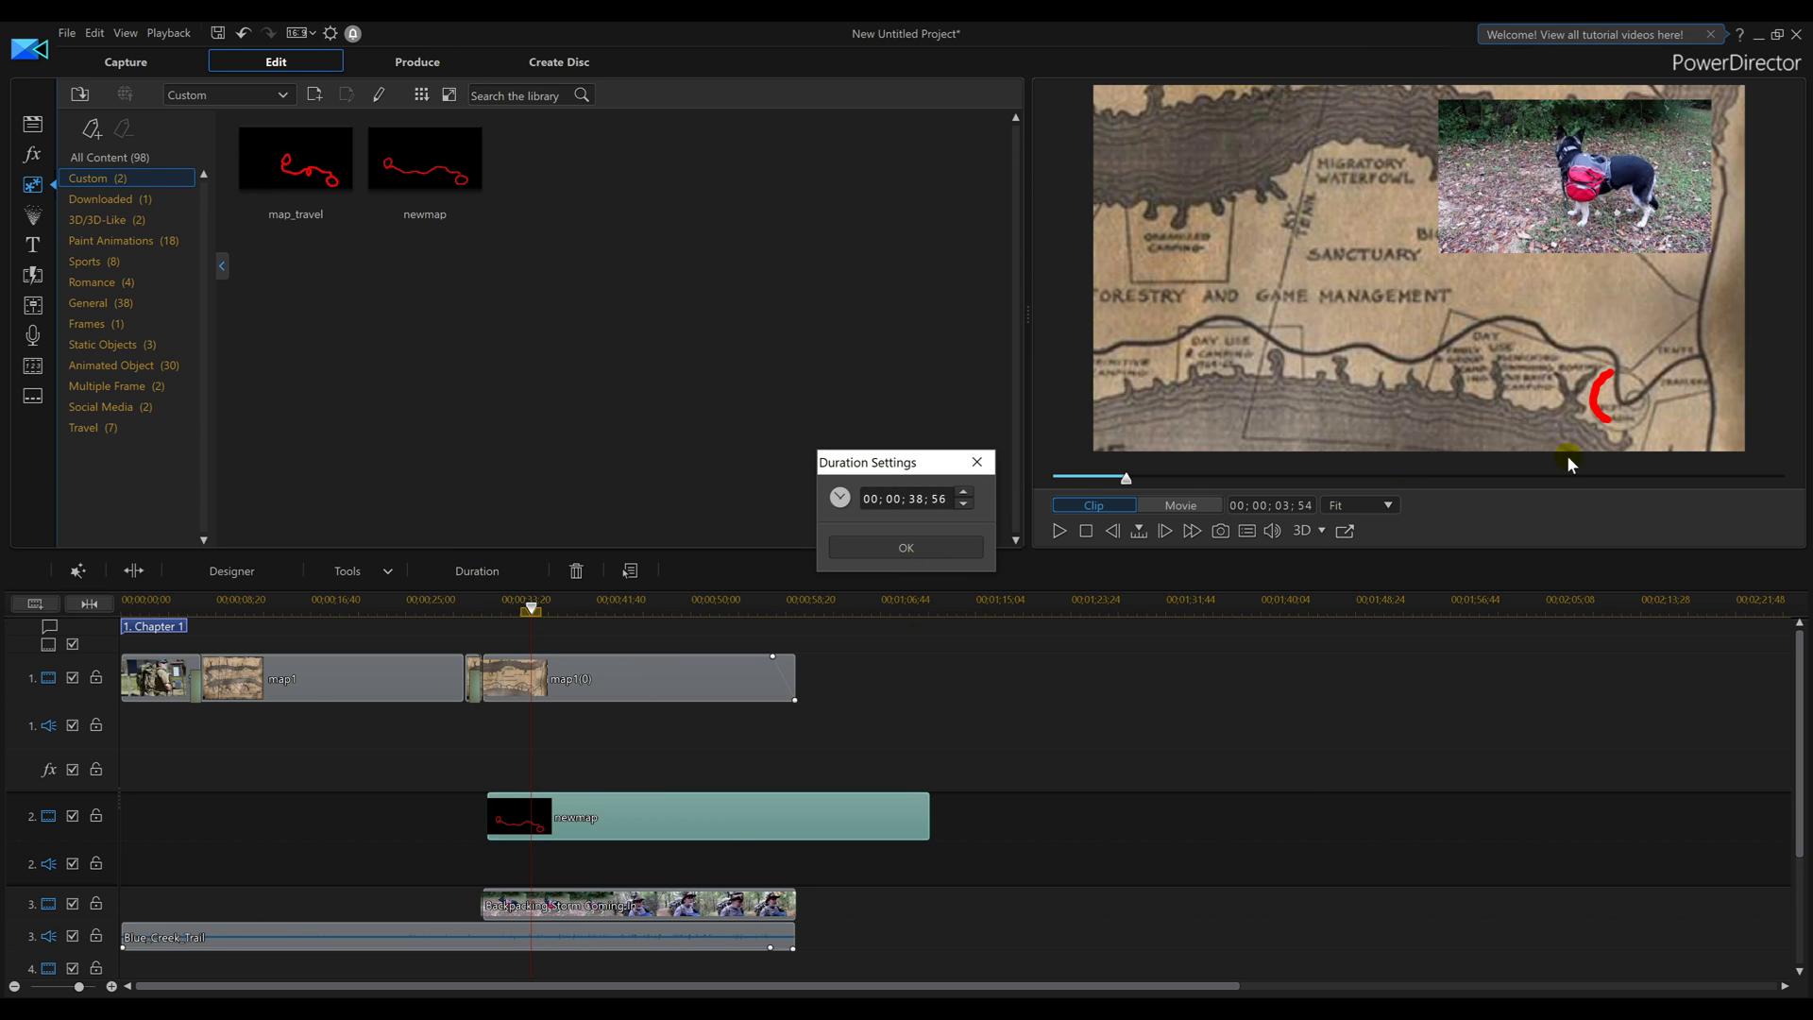
left_click(921, 503)
type("0")
left_click(937, 550)
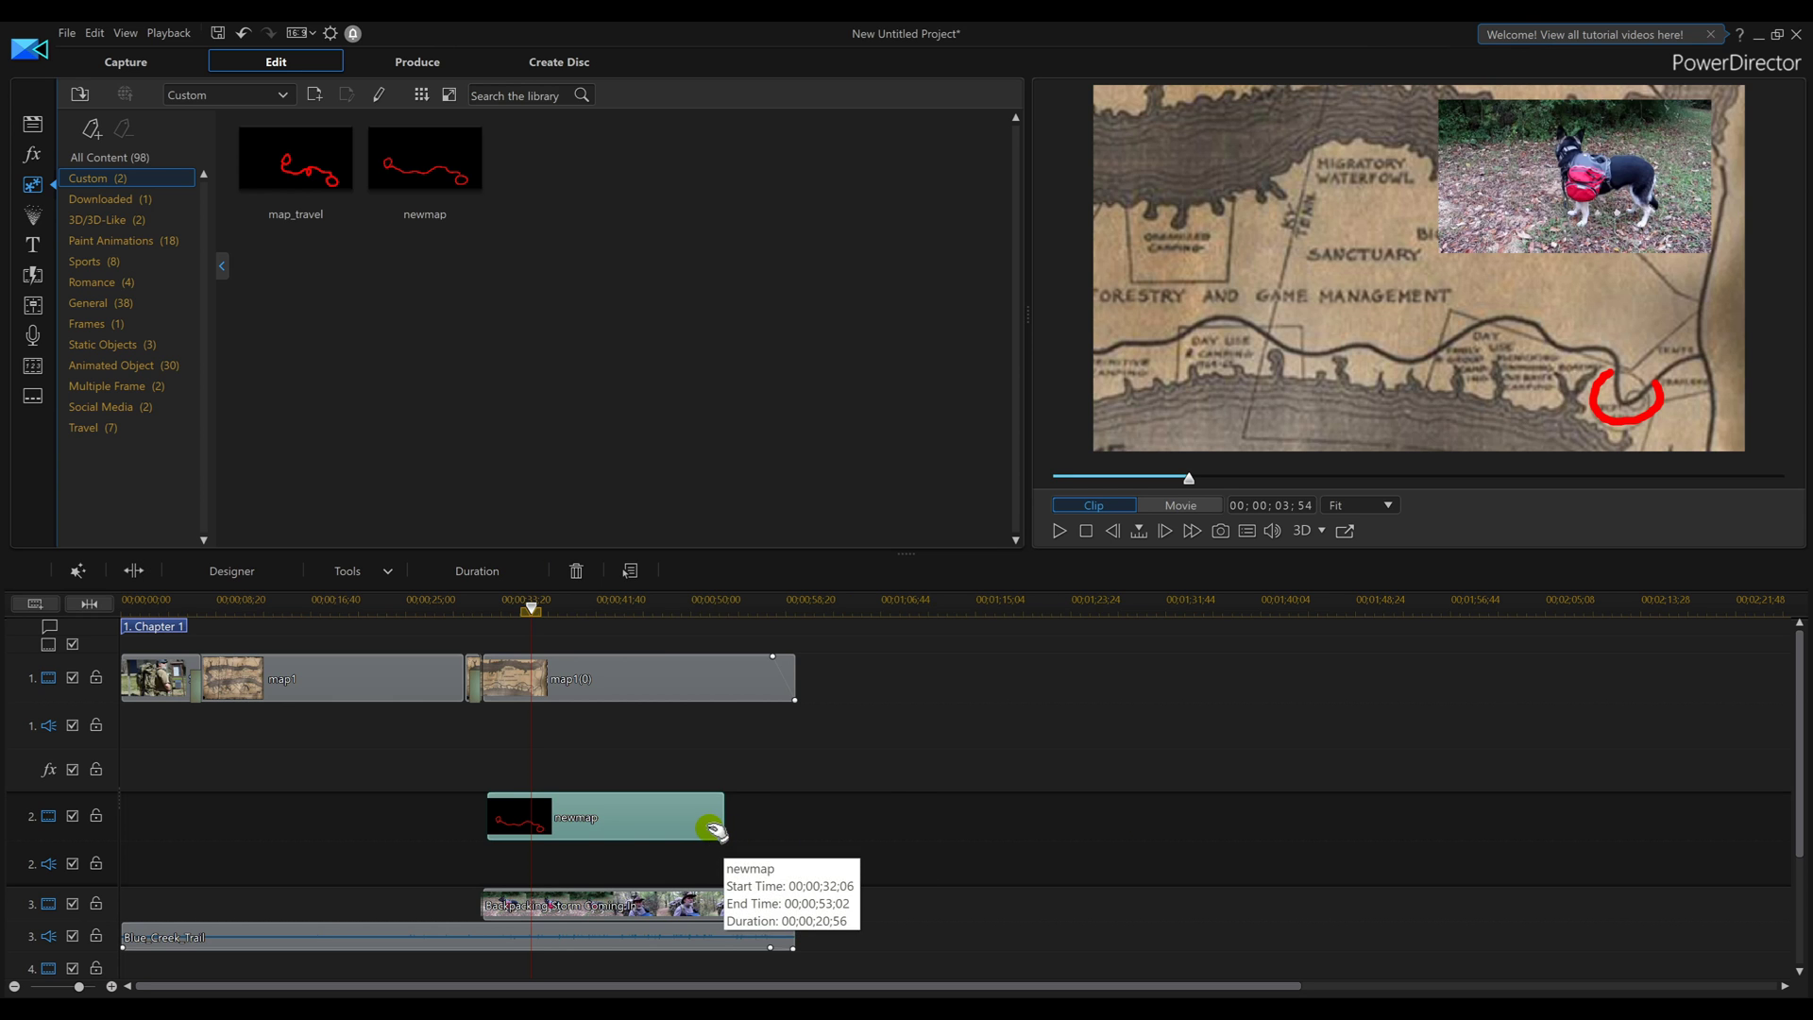
left_click(486, 666)
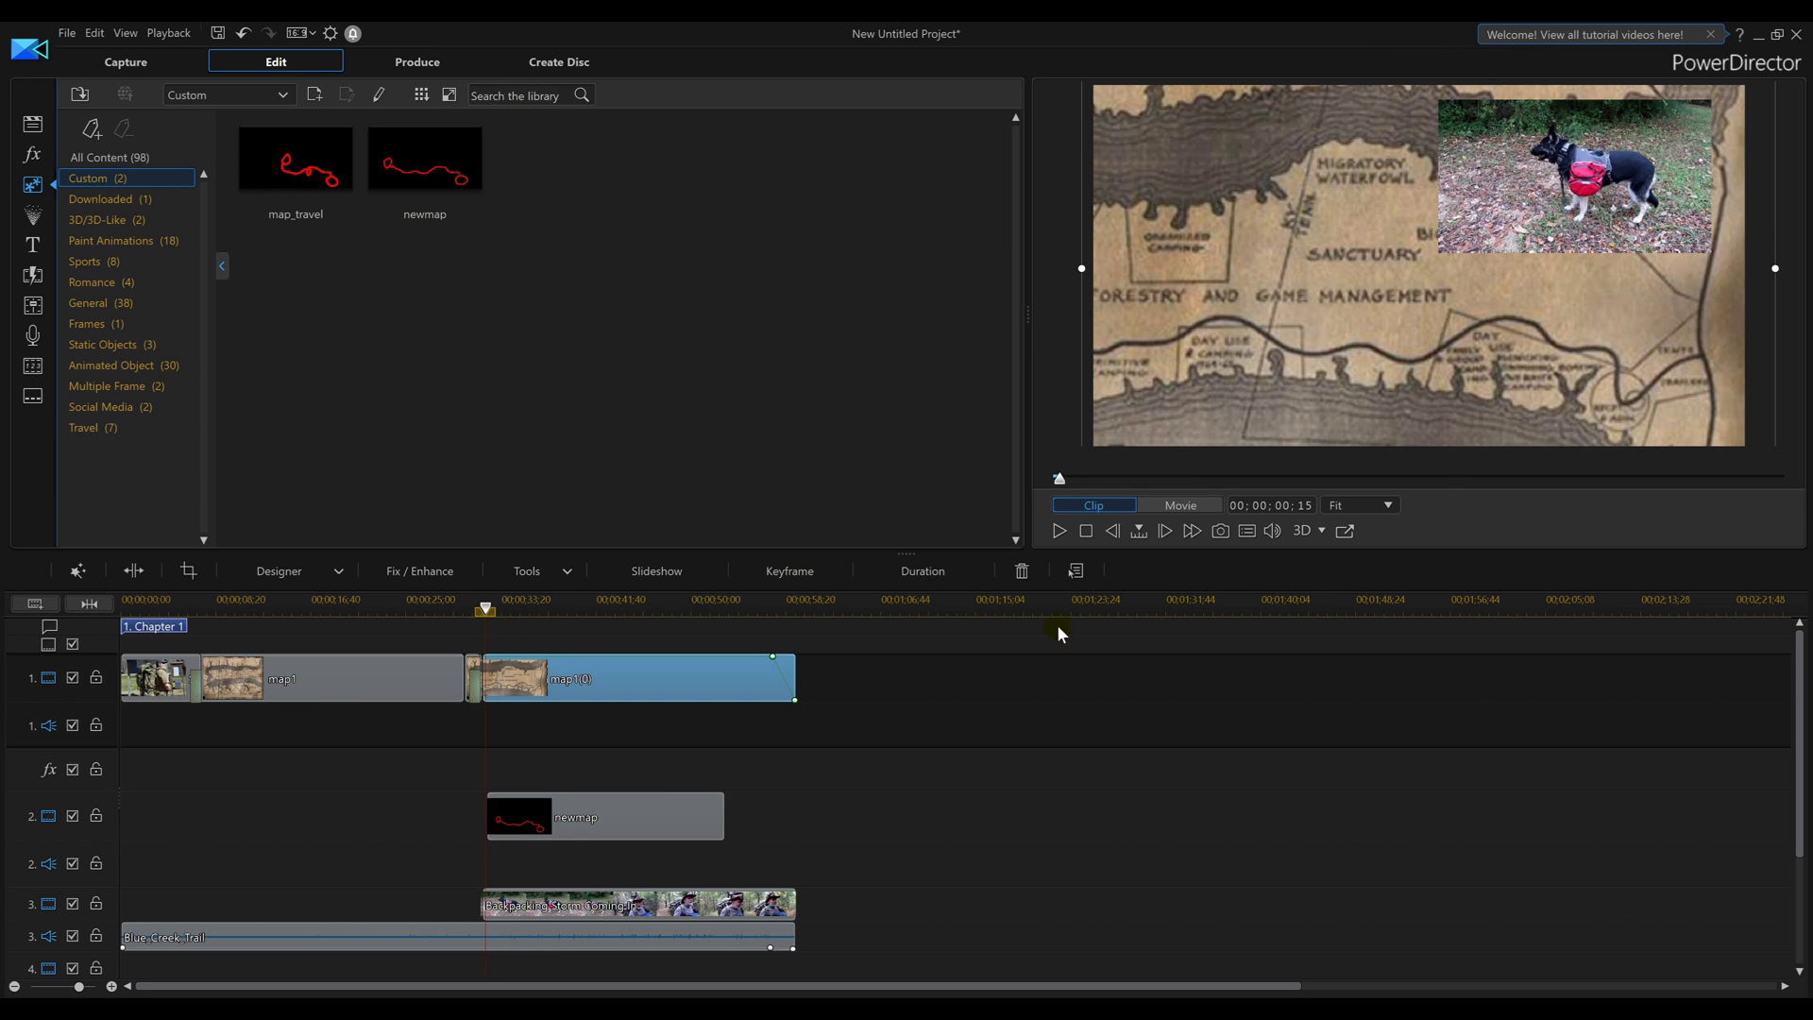
- Preview the 20-second animation, then extend newmap's right edge to the map clip's end
left_click(1050, 535)
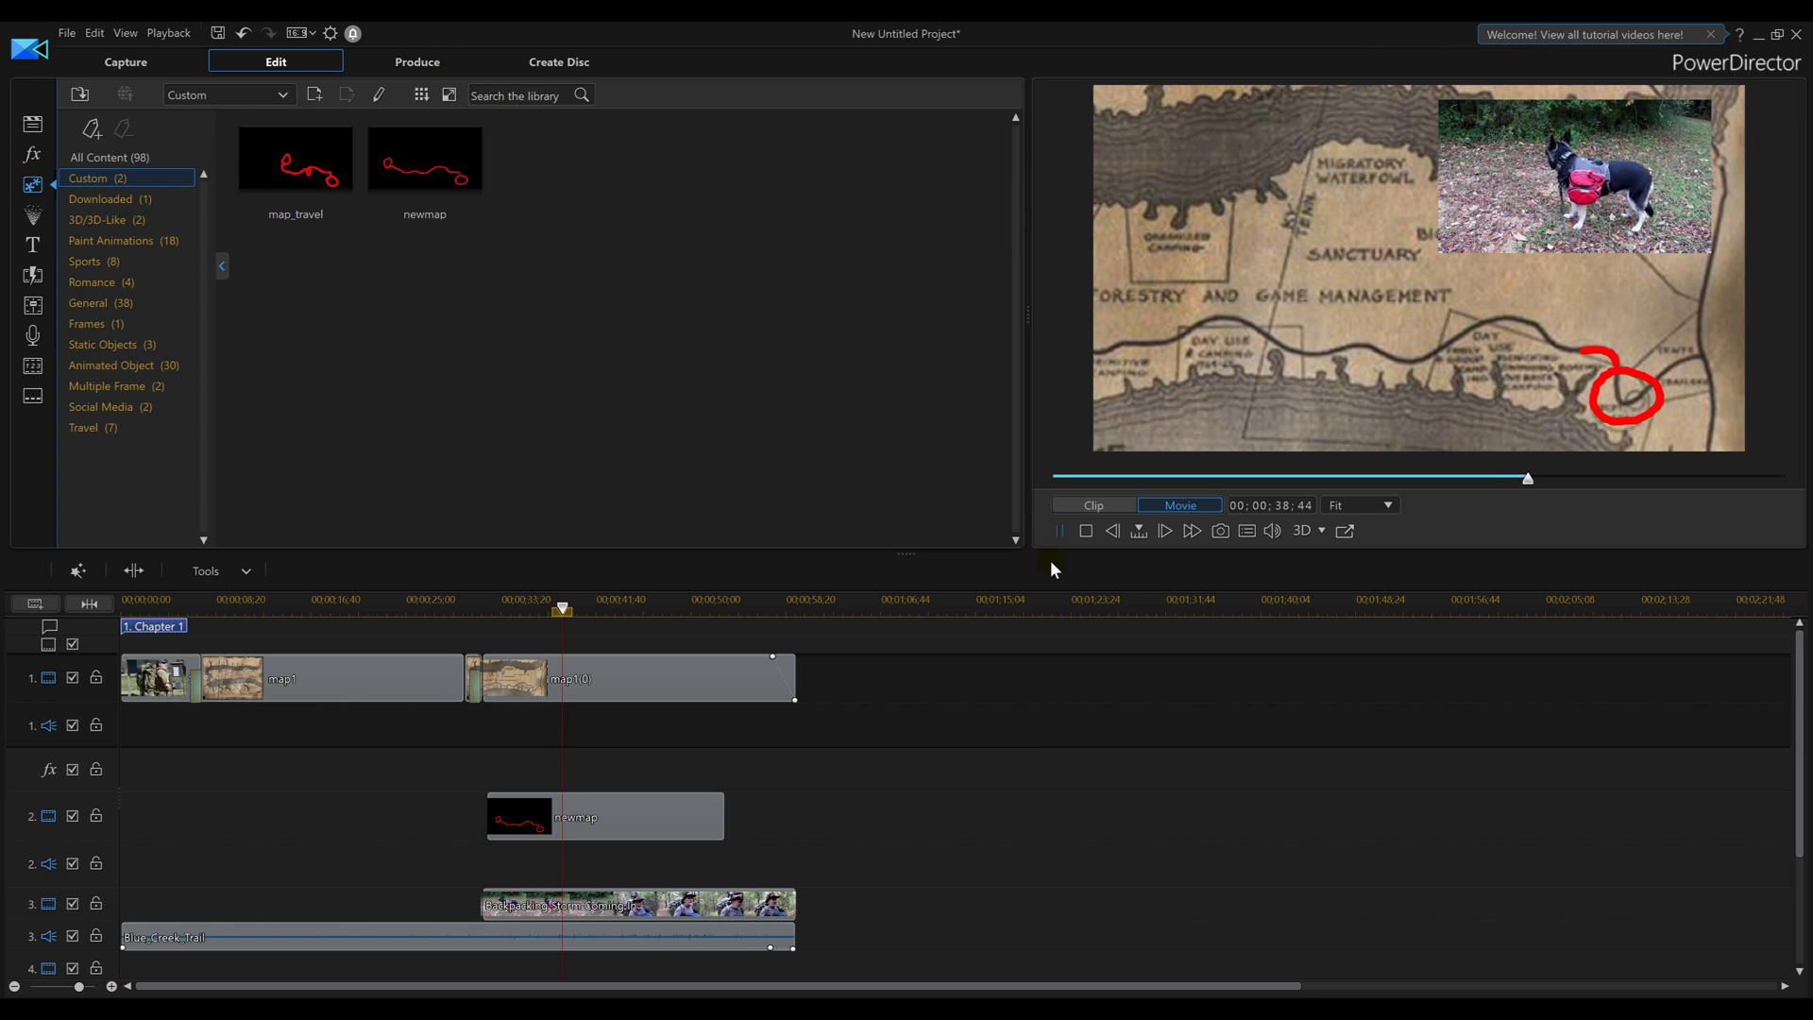
left_click(652, 819)
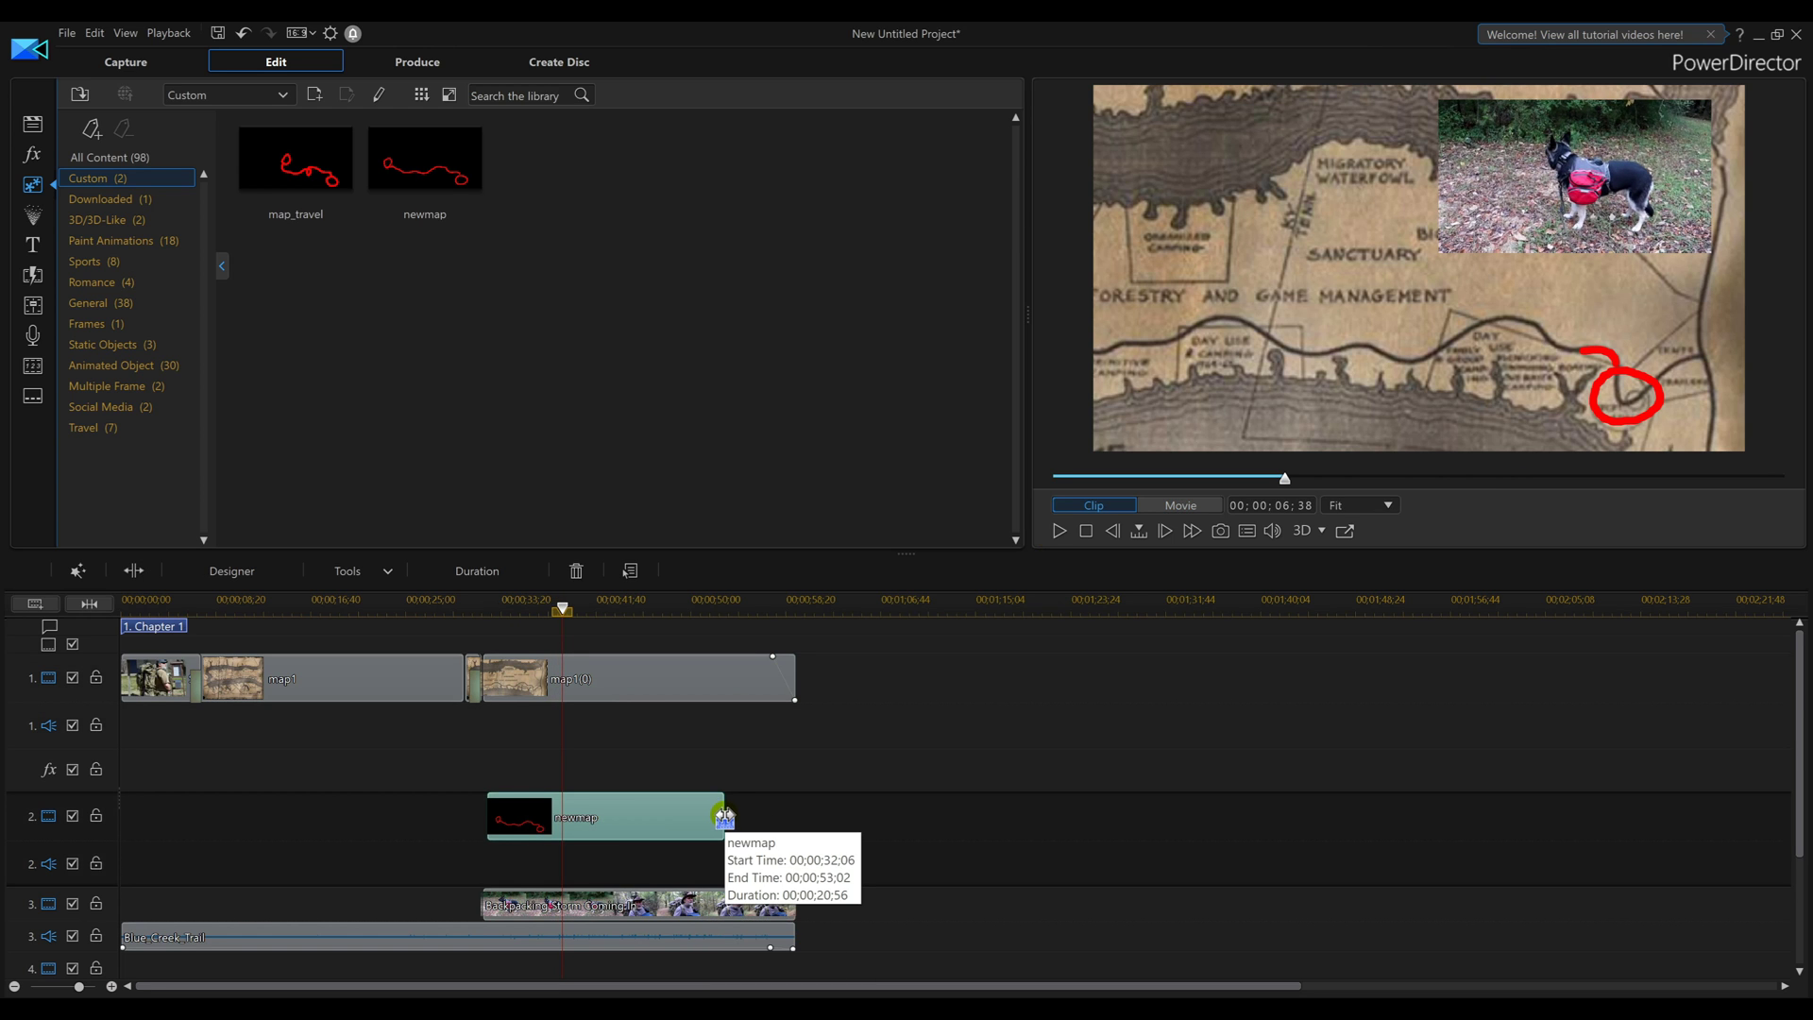
left_click_drag(724, 811, 784, 814)
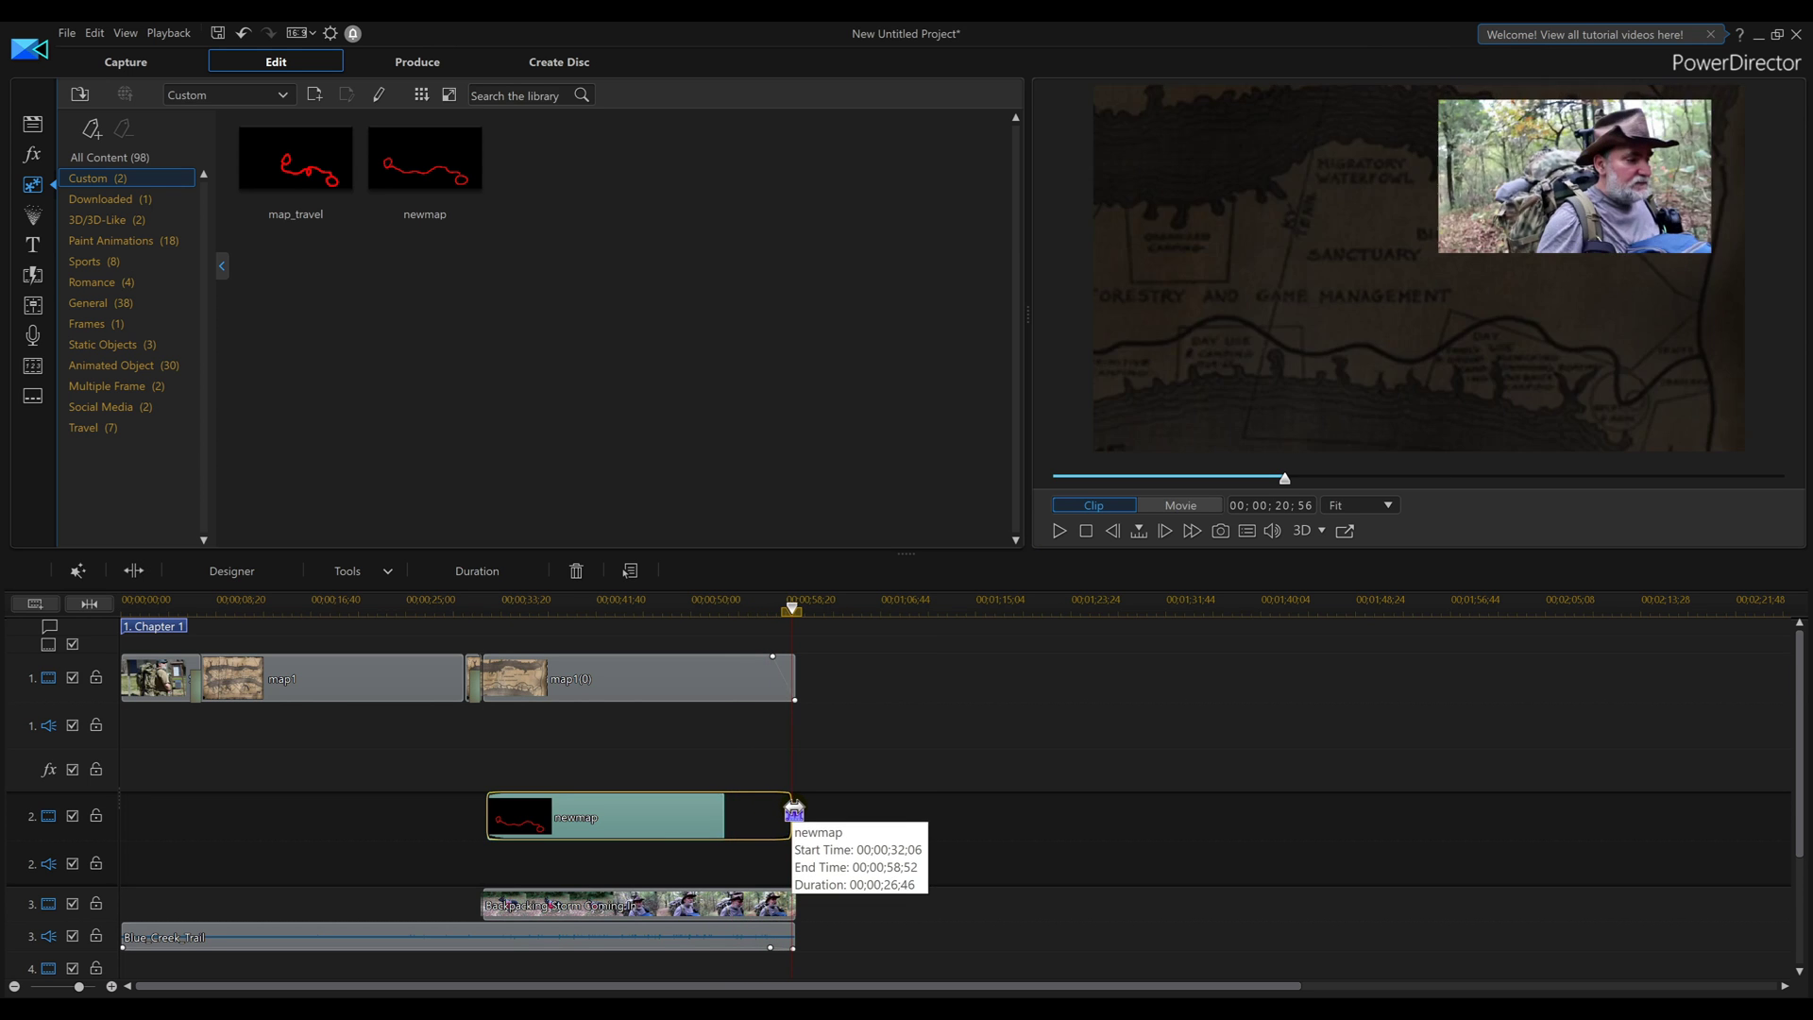
left_click_drag(783, 815, 795, 816)
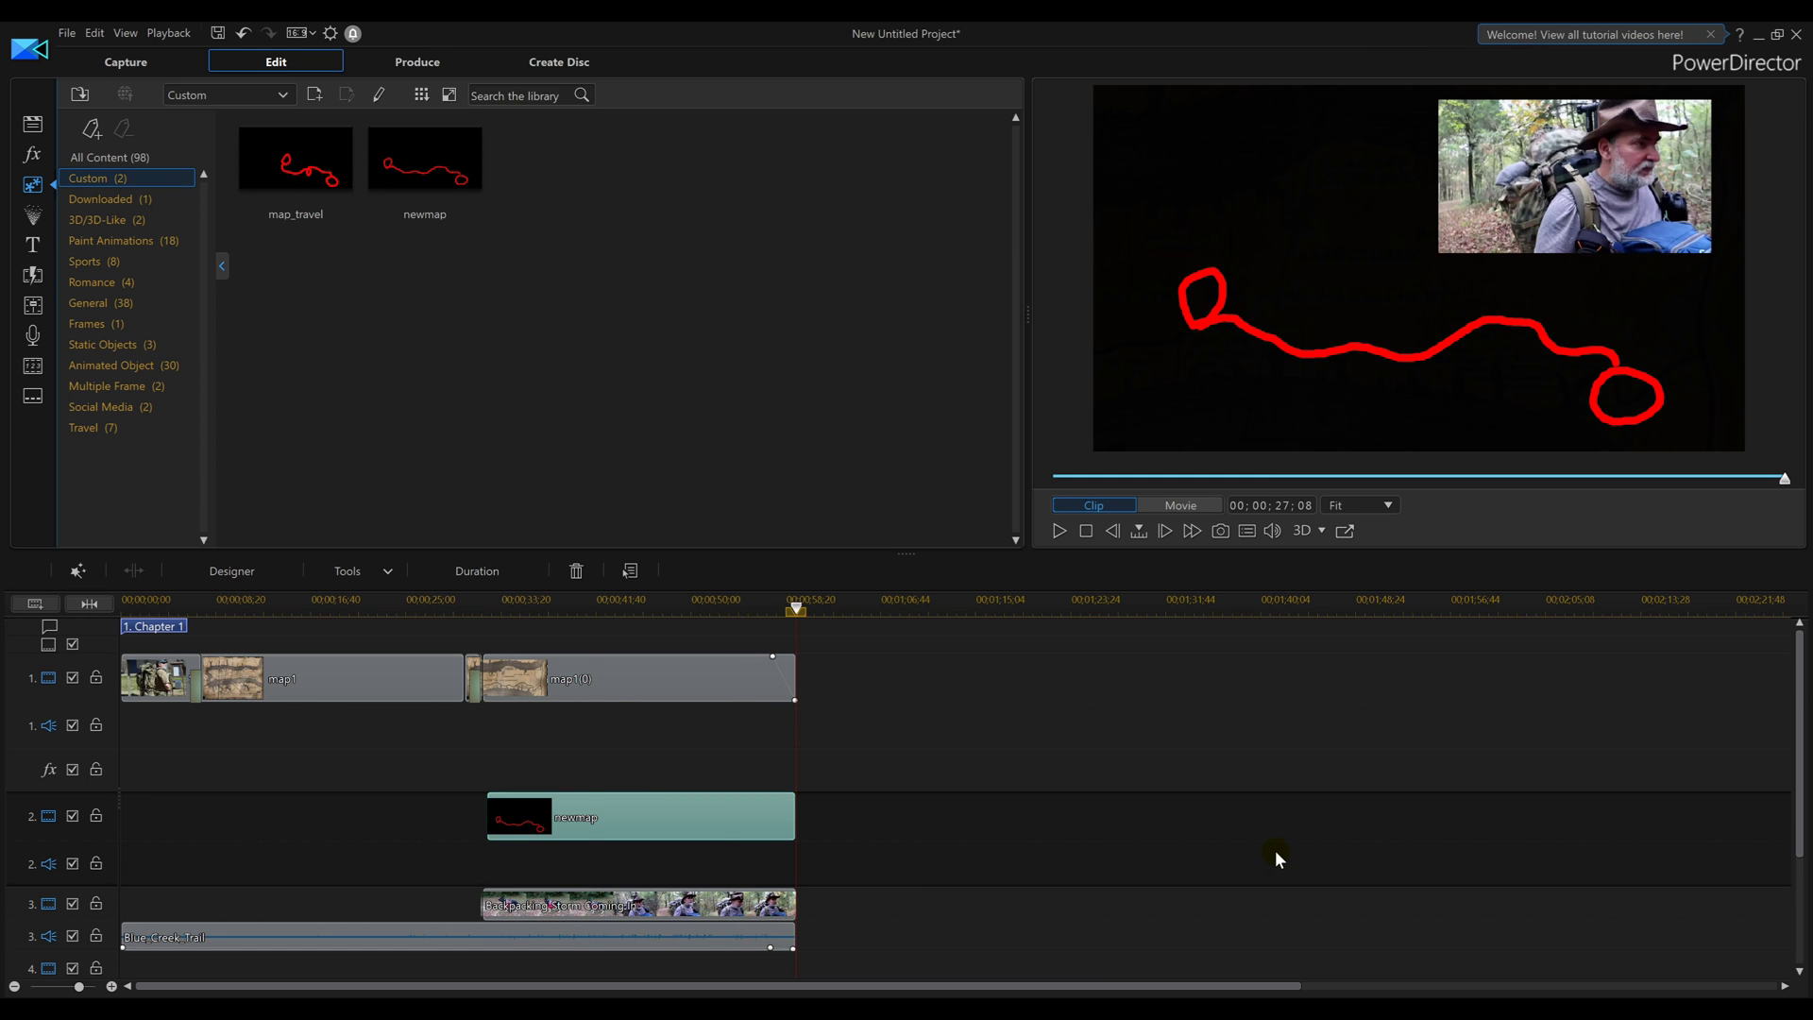
- Replay the lengthened route animation over the map from earlier in the clip
left_click(589, 606)
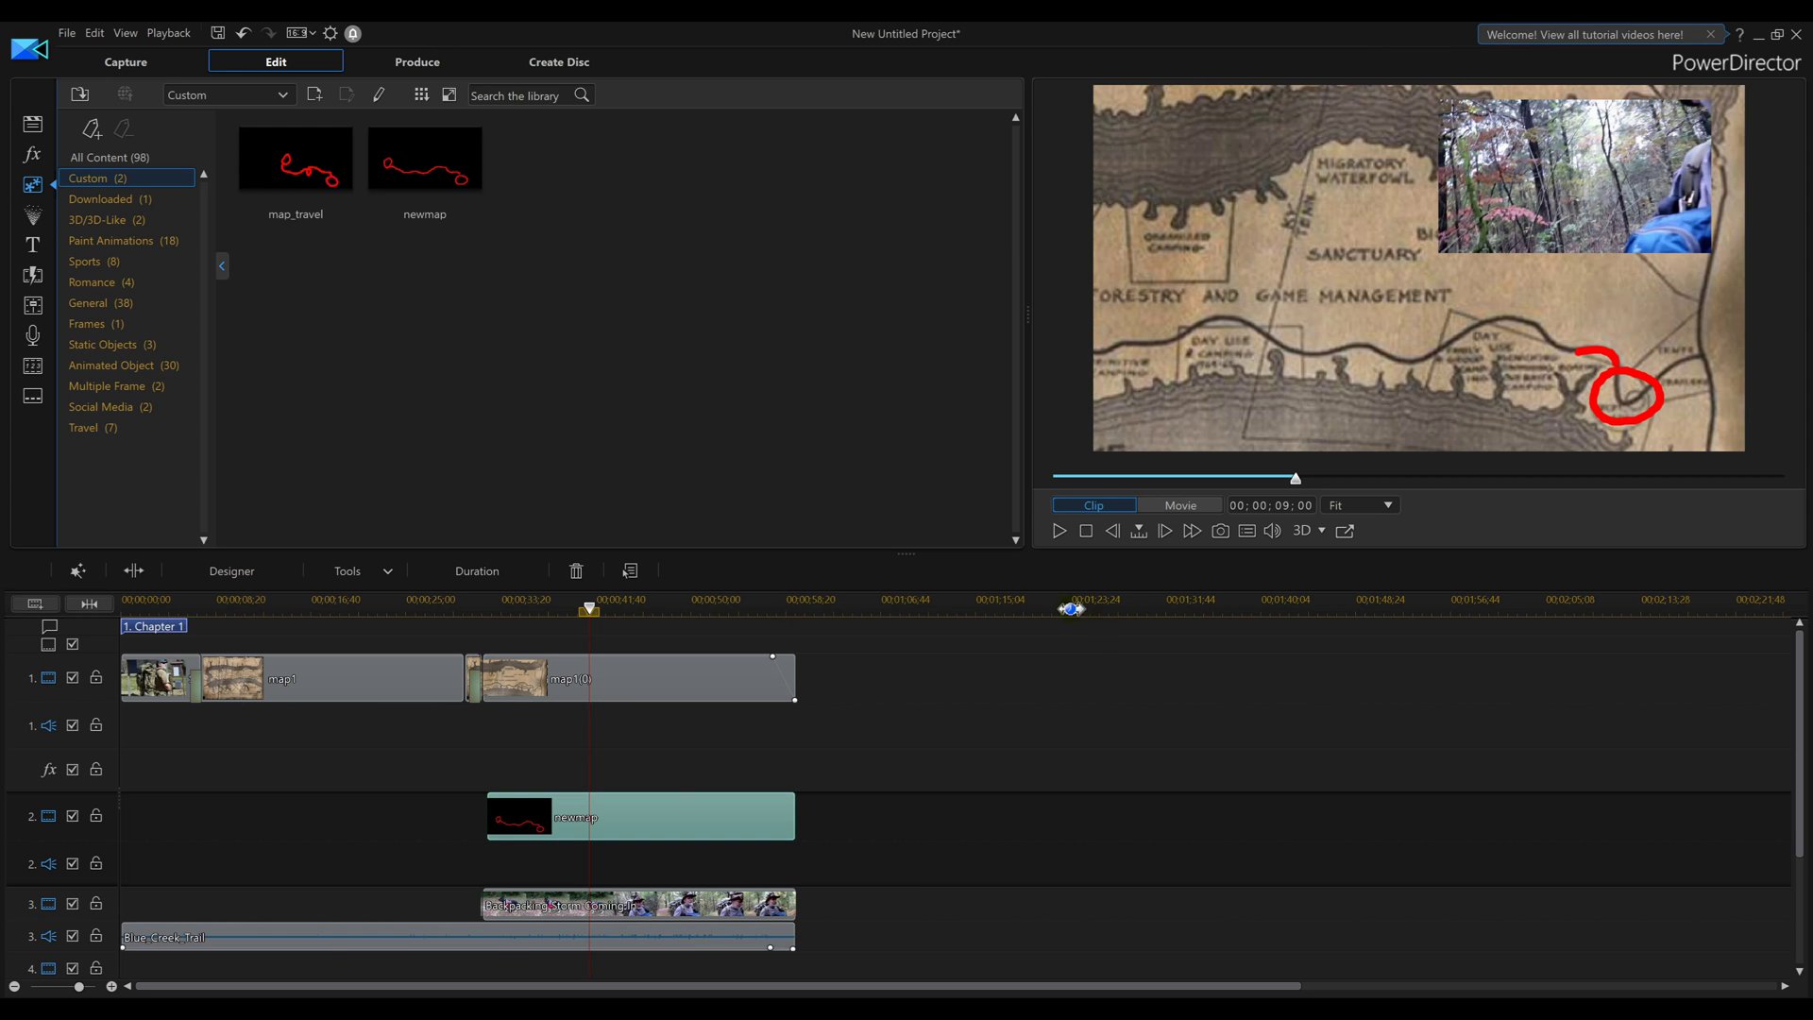
left_click(1067, 526)
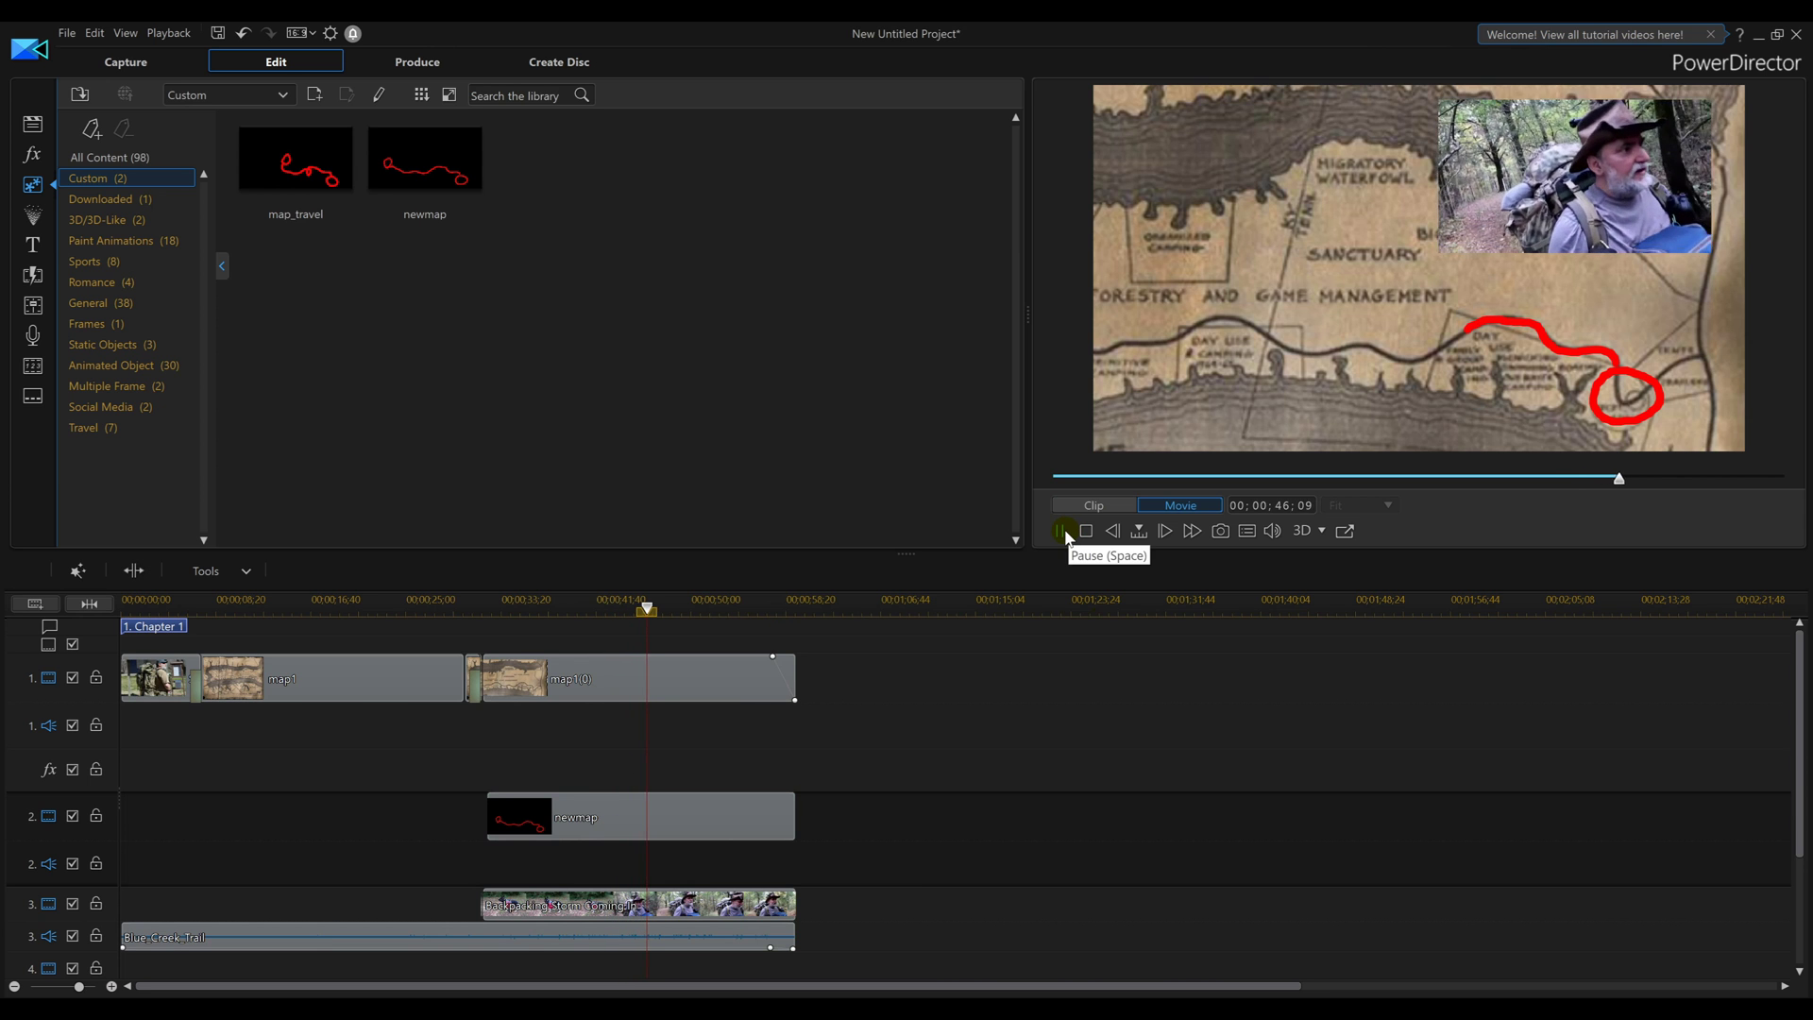
left_click(1064, 529)
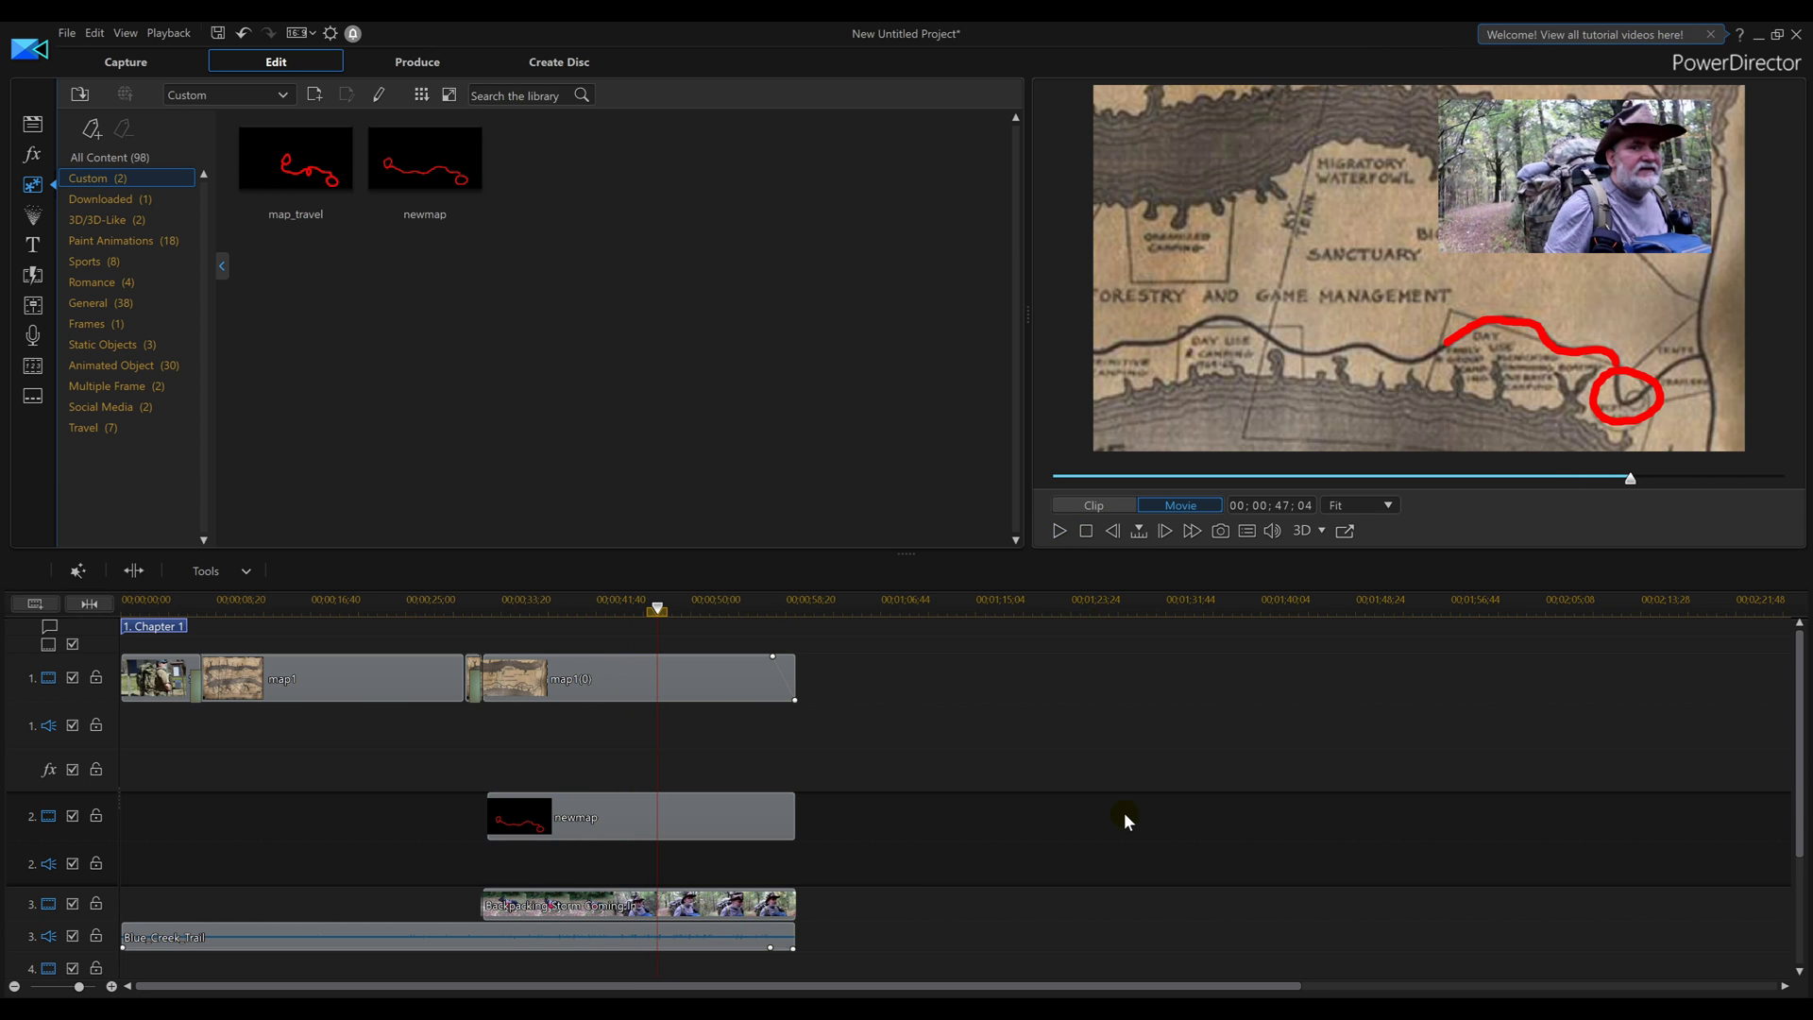